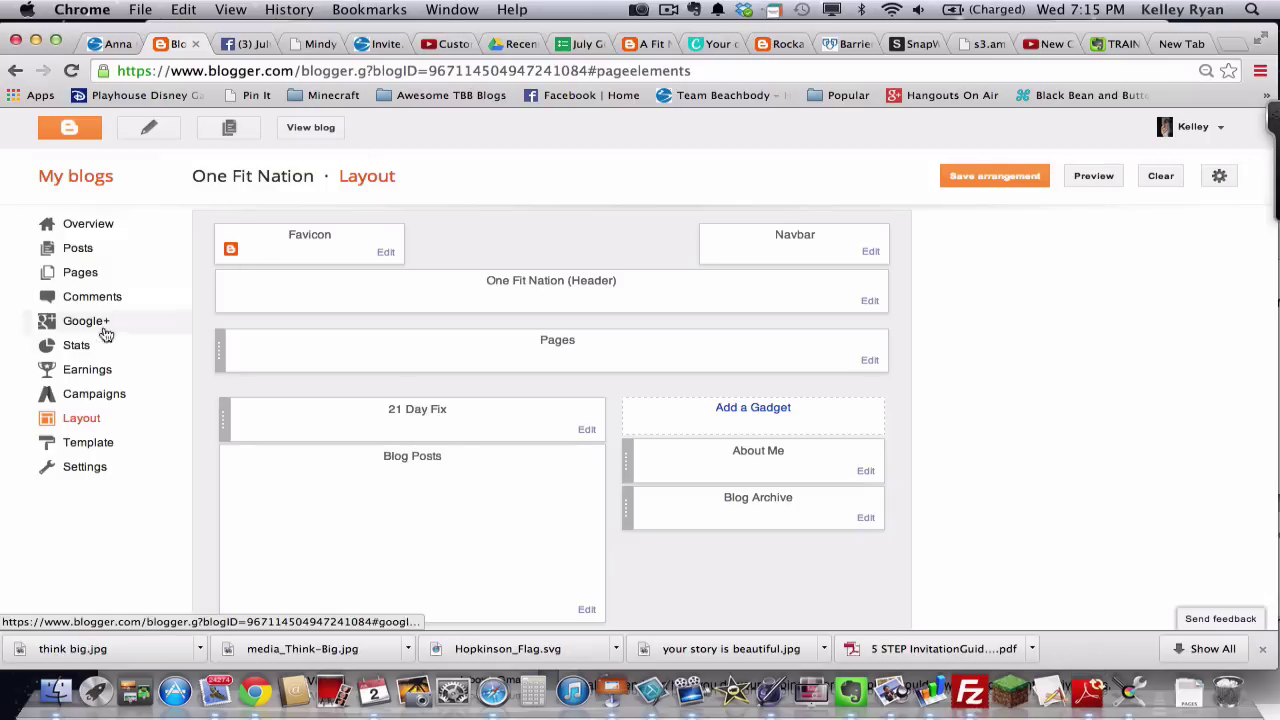
Open the Add a Gadget window from the sidebar and browse the Basics list.
click(755, 409)
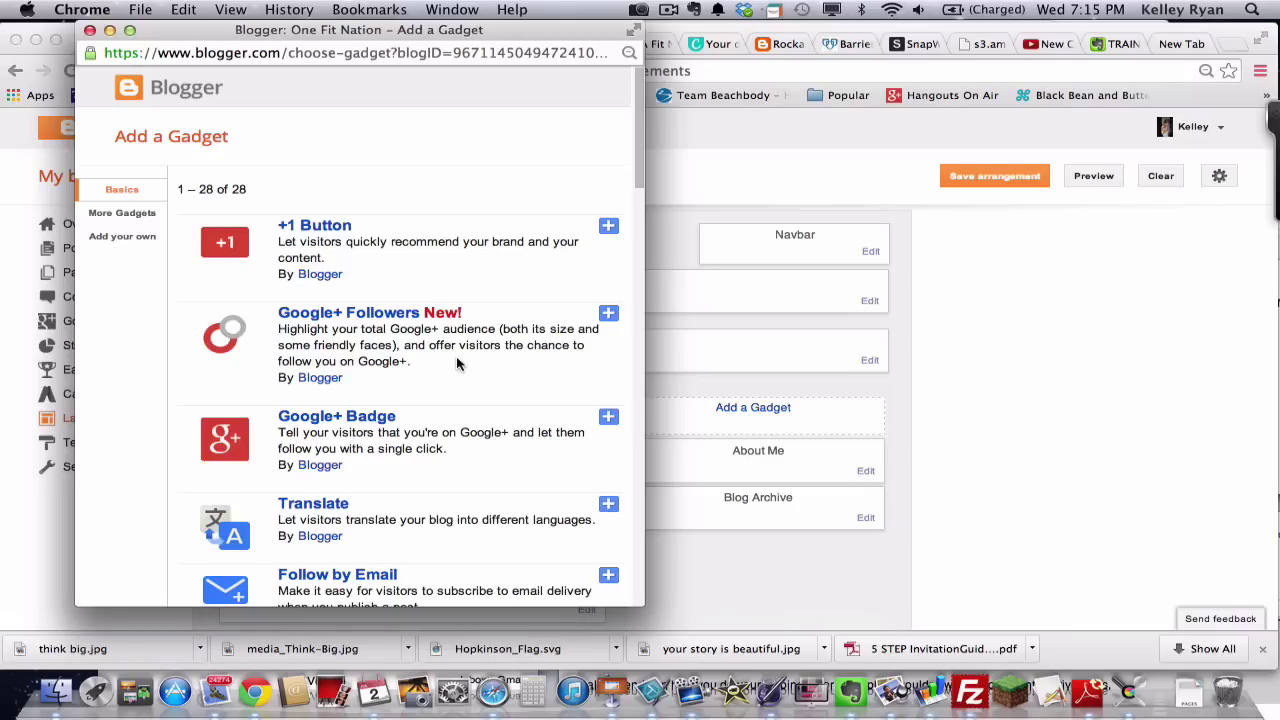
scroll(456, 360, down, 10)
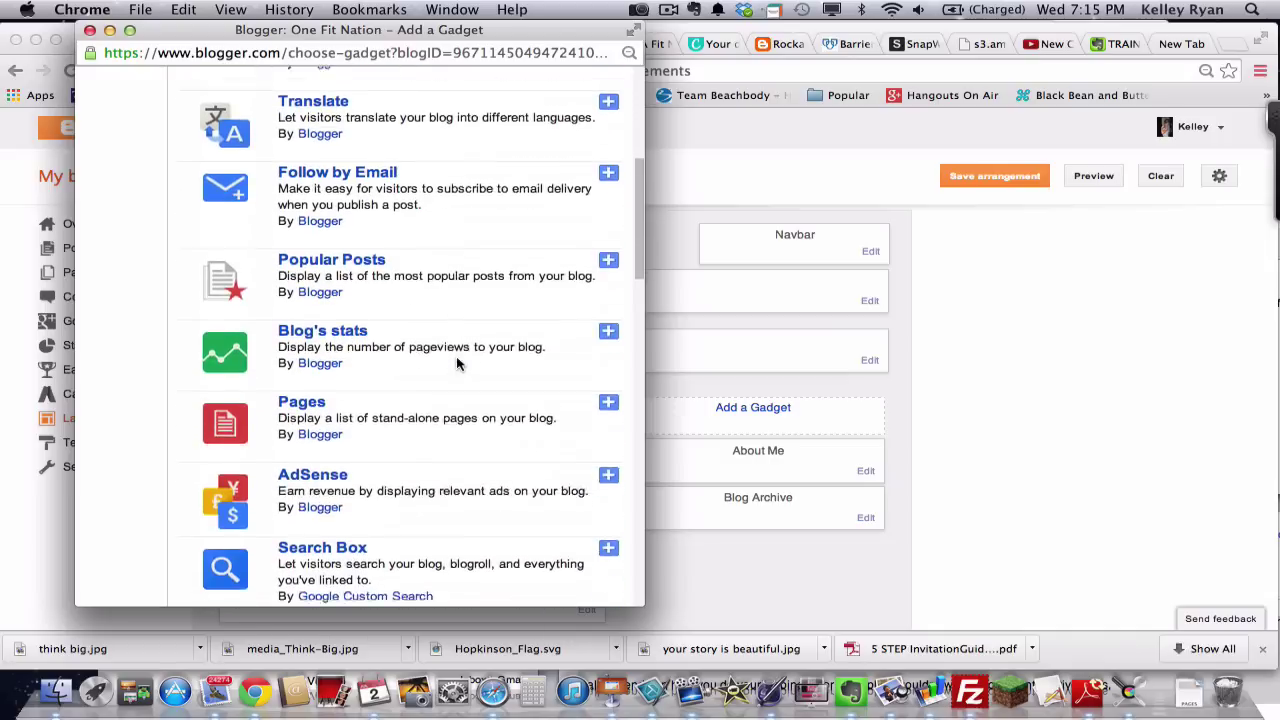
scroll(453, 372, down, 5)
scroll(453, 372, up, 7)
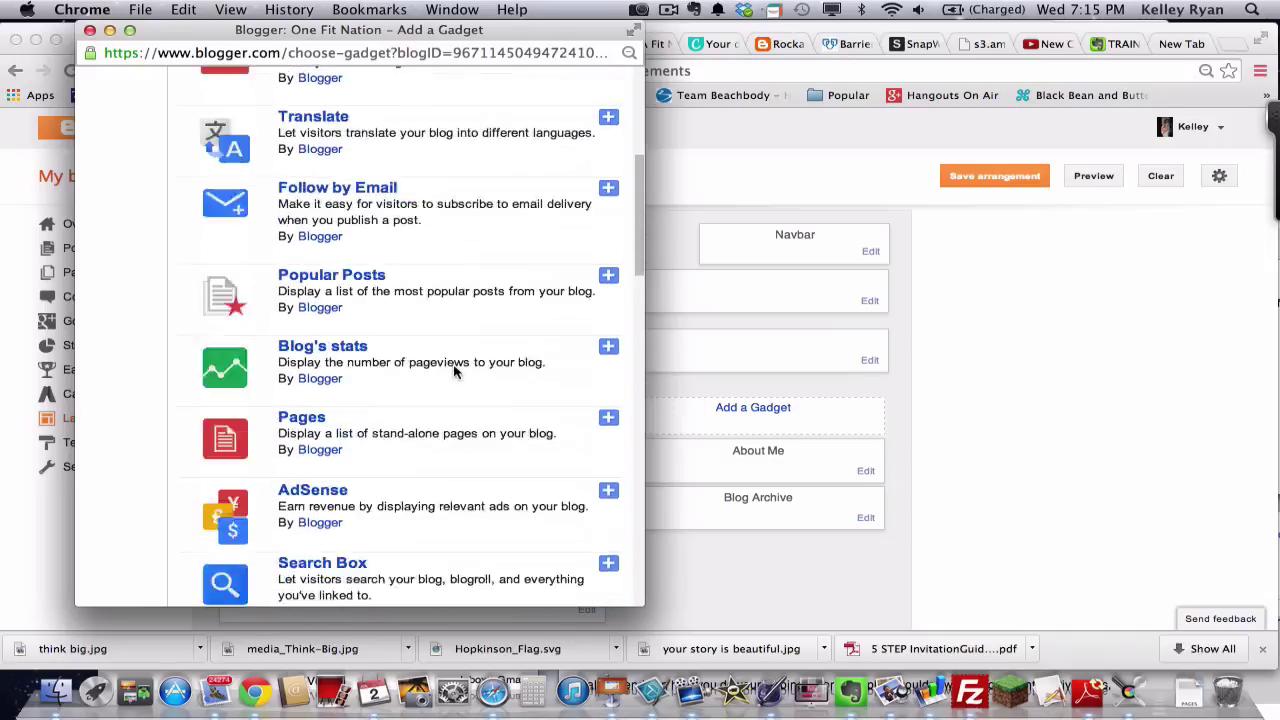
scroll(453, 372, up, 4)
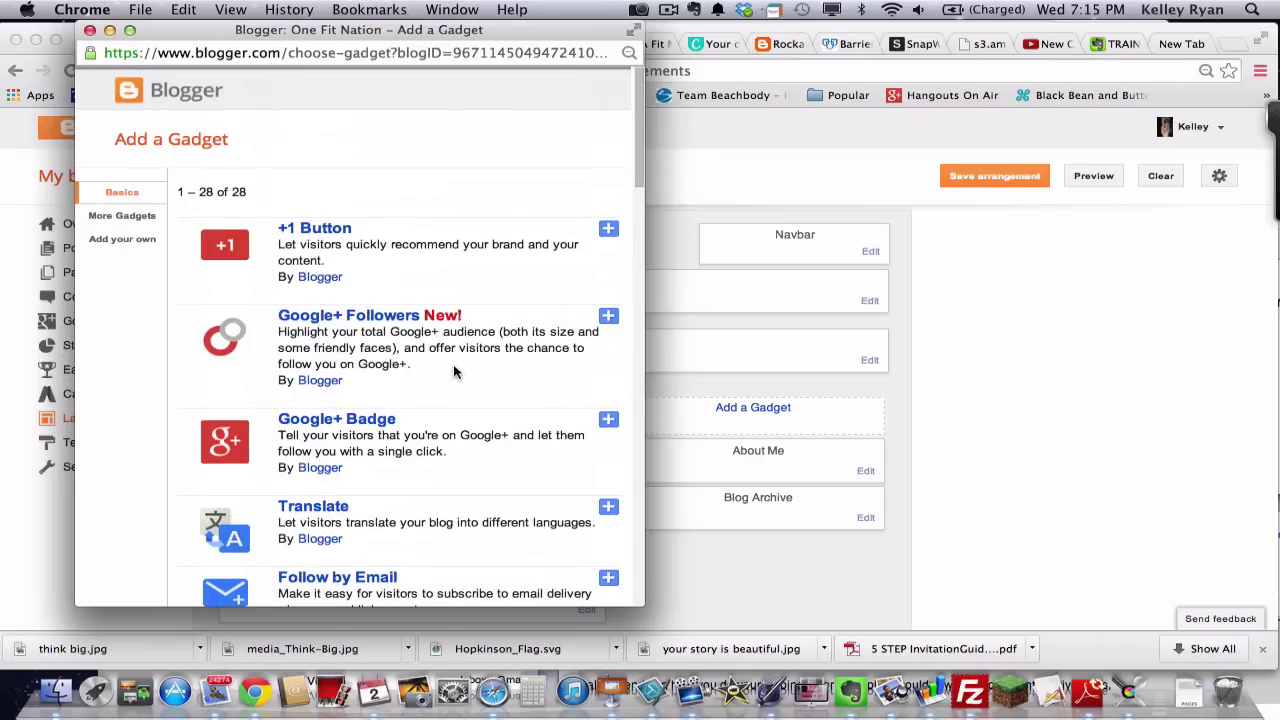
Switch to the More Gadgets catalogue of 885 third-party gadgets.
click(141, 214)
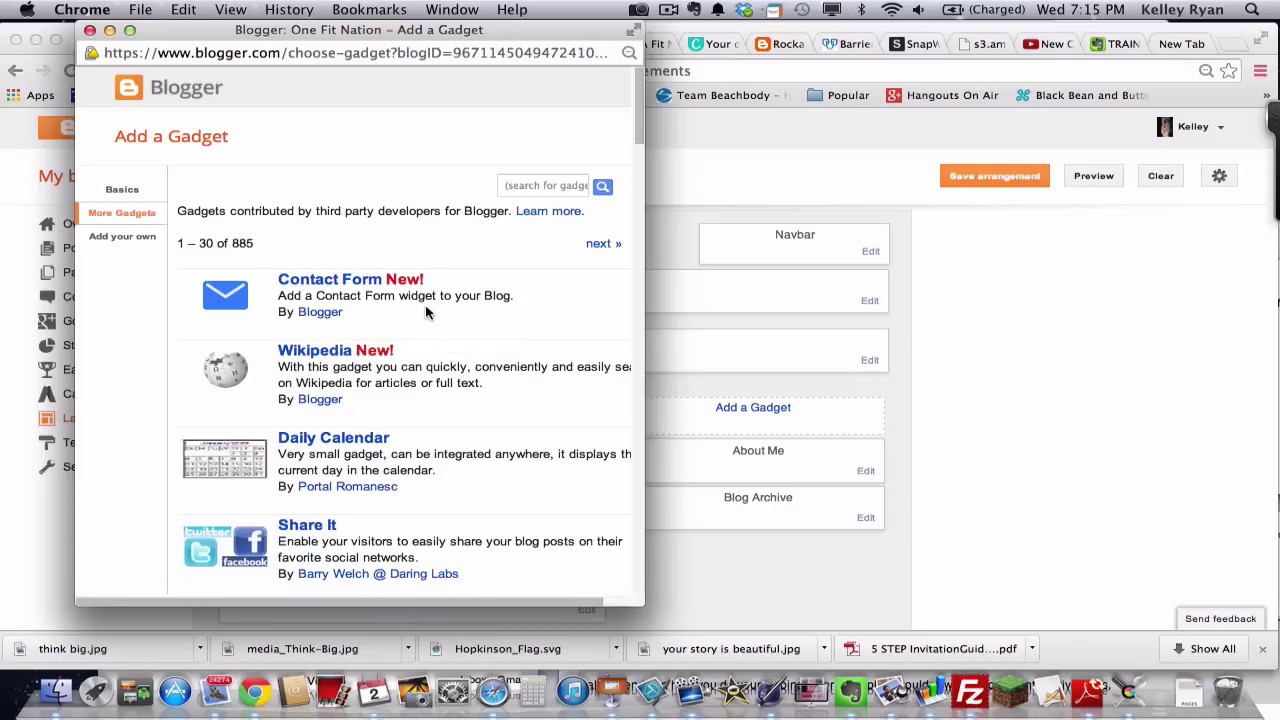
scroll(425, 313, down, 5)
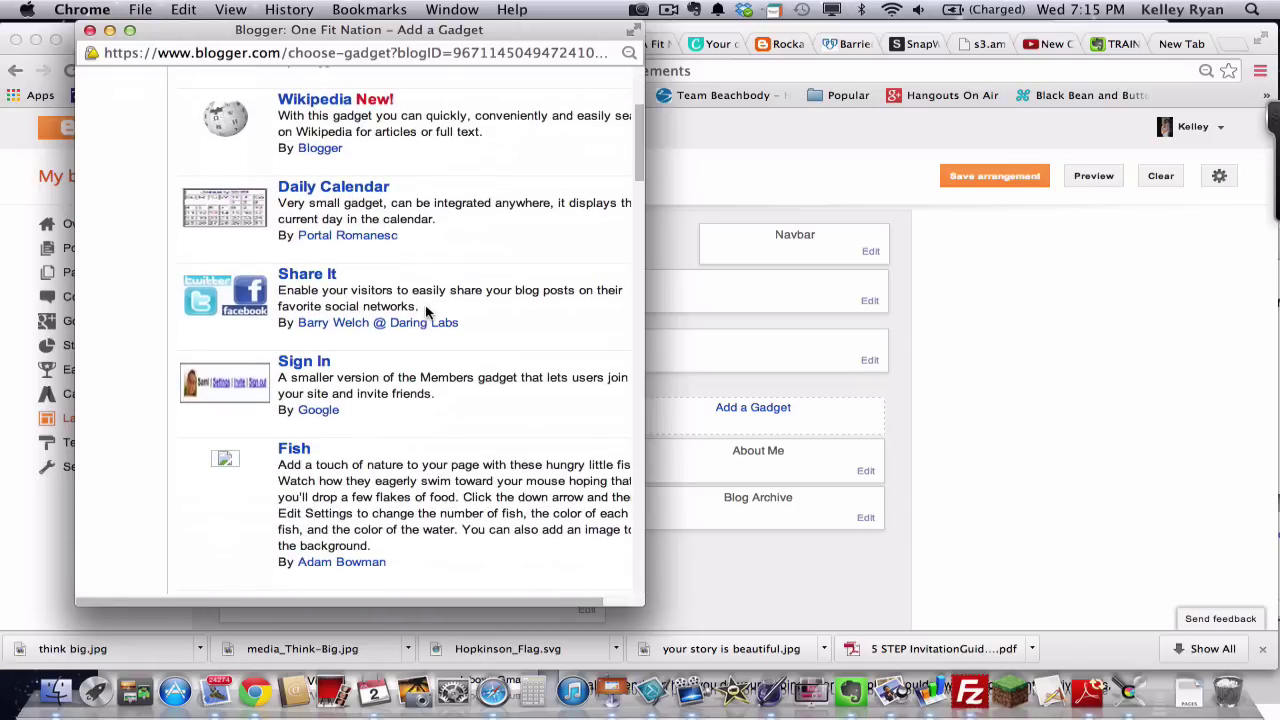
scroll(425, 313, up, 5)
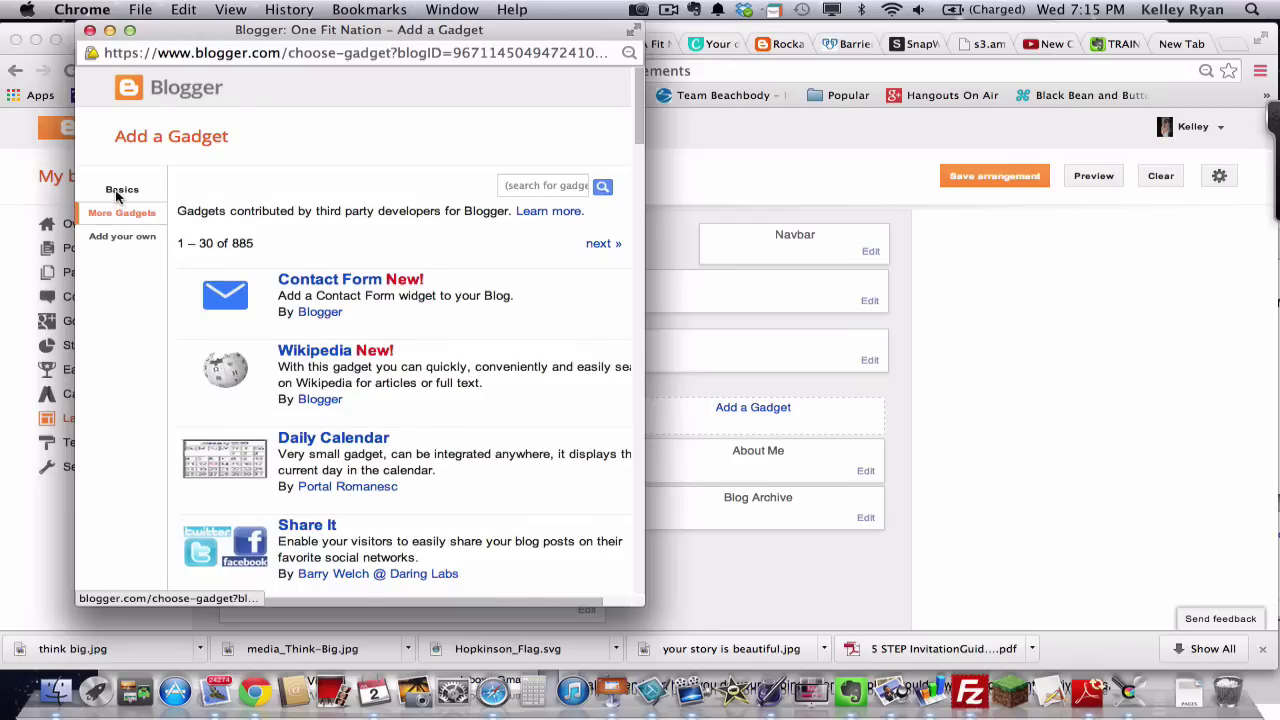
Start a new HTML/JavaScript gadget from the Basics list, then go to the SnapWidget page.
click(117, 194)
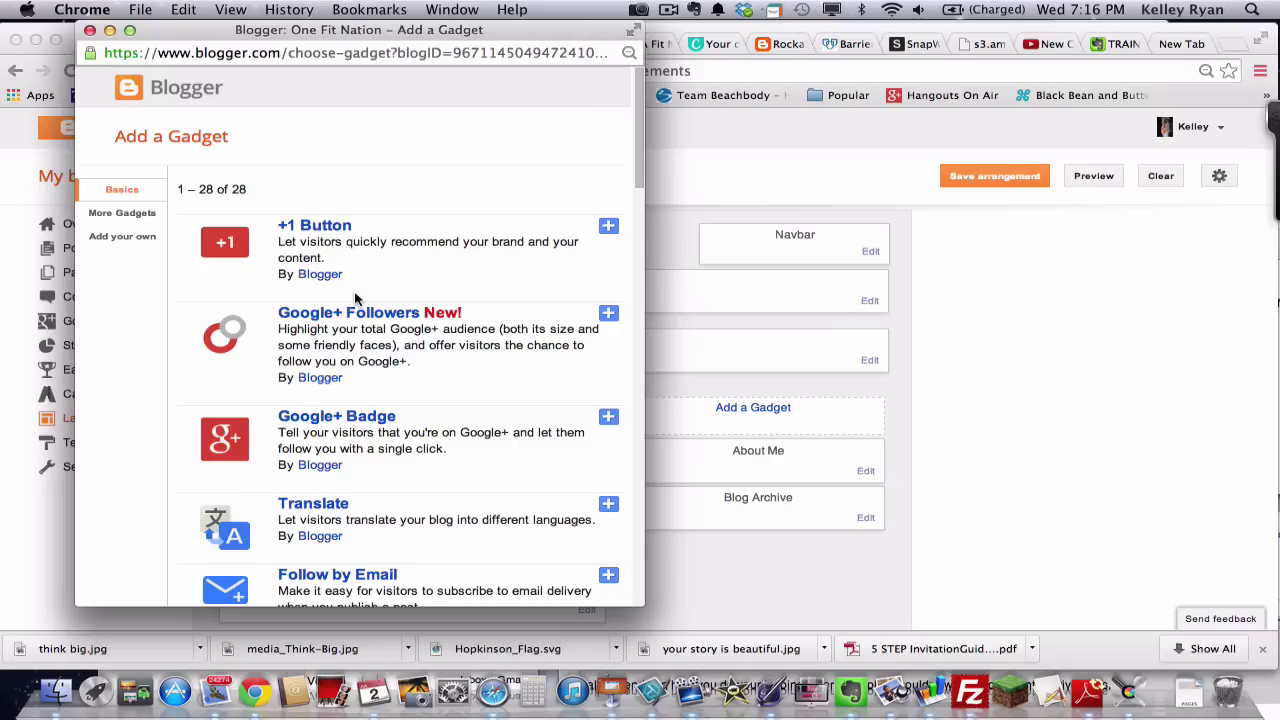
scroll(418, 336, down, 1)
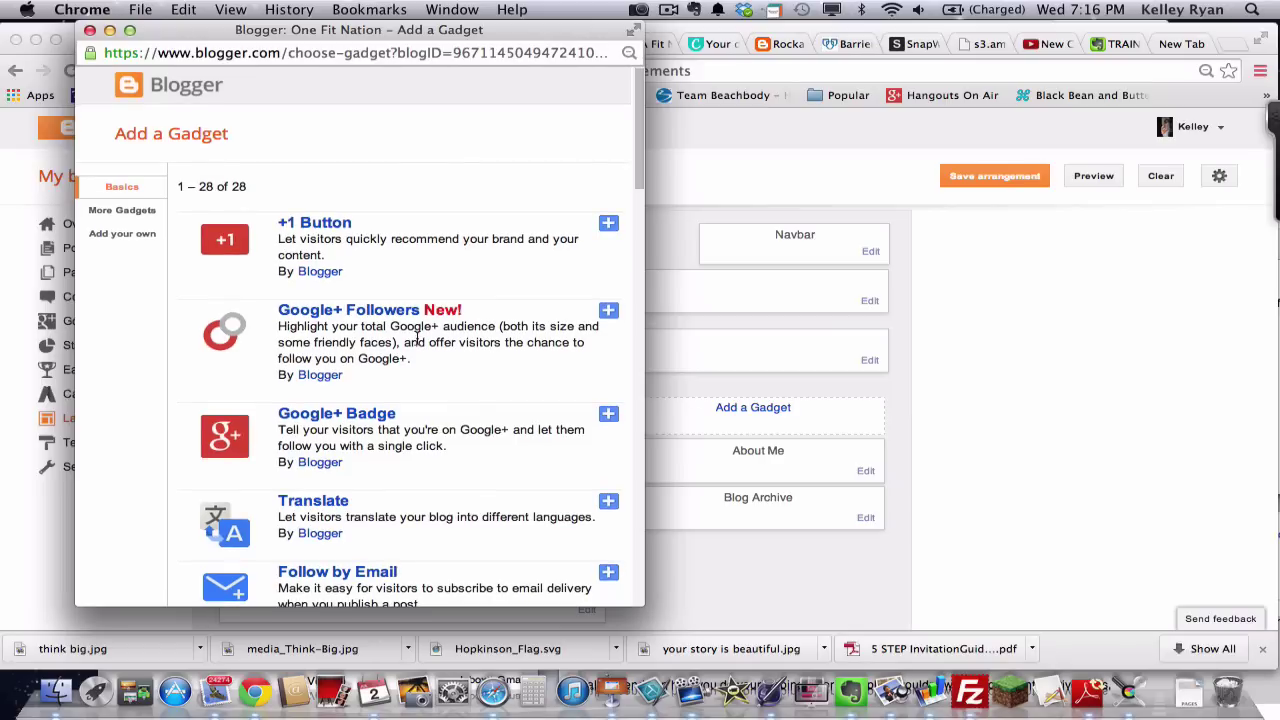
scroll(418, 340, down, 15)
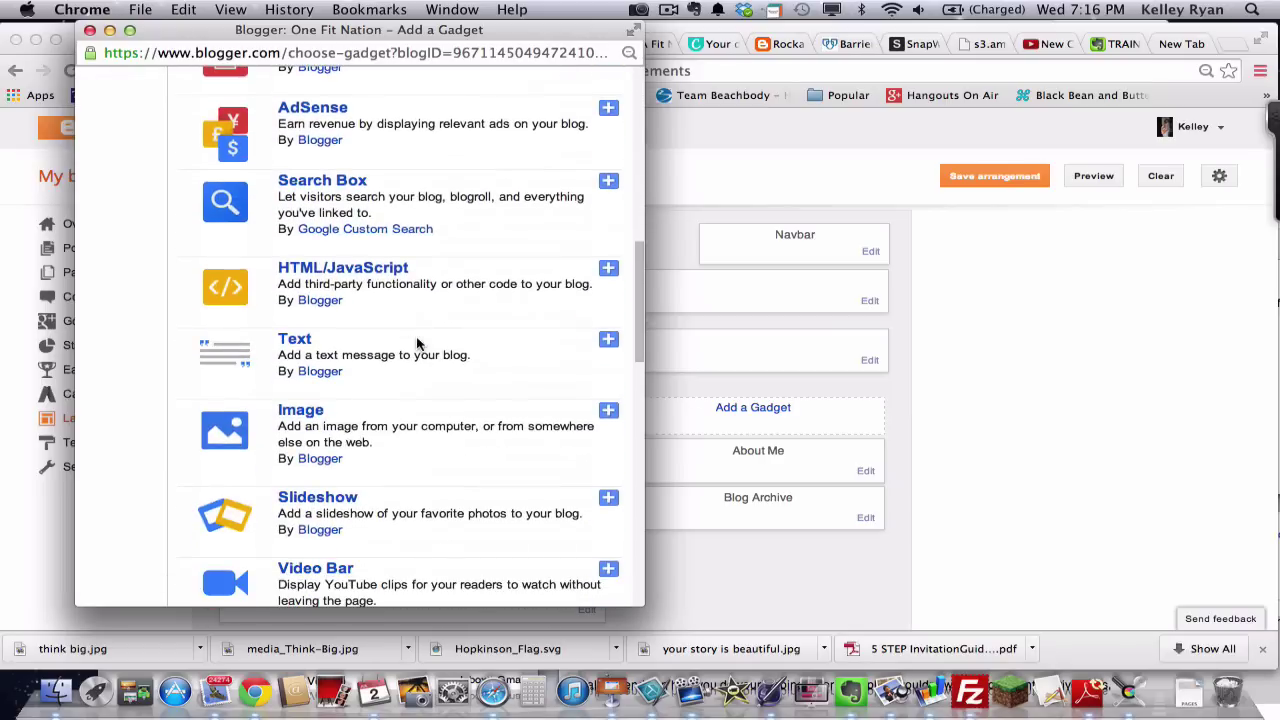
click(608, 271)
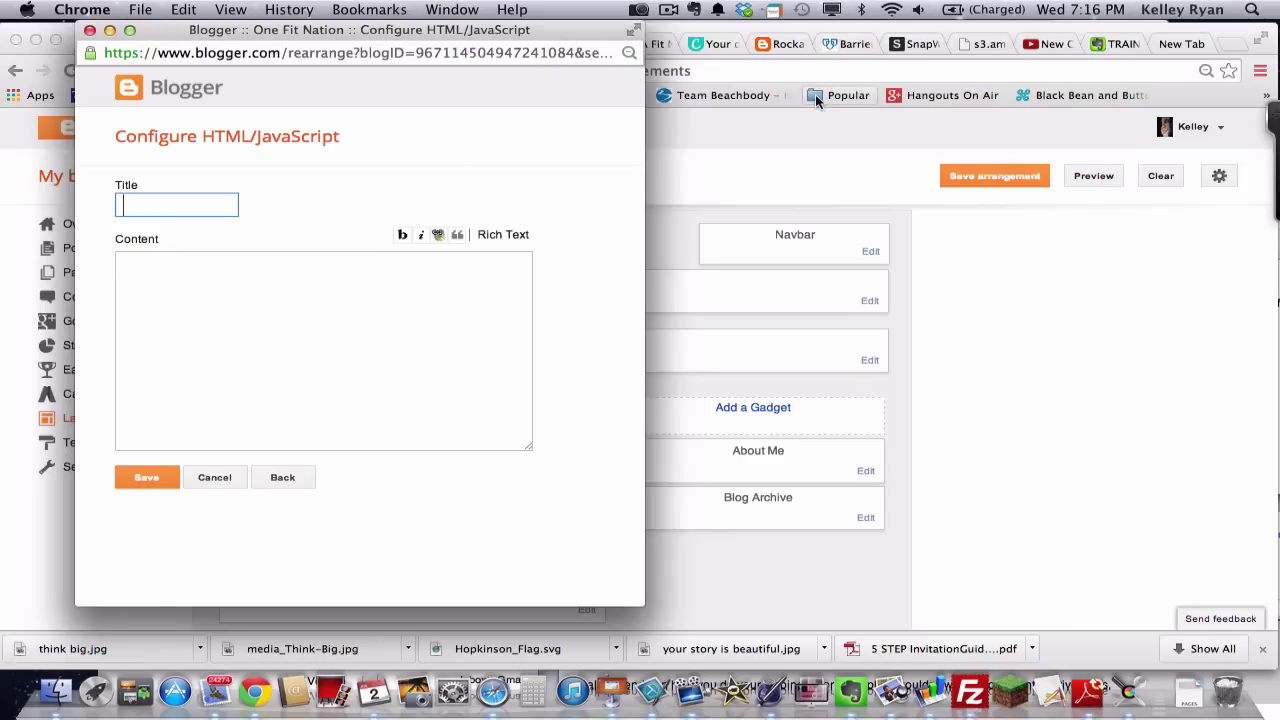
click(912, 46)
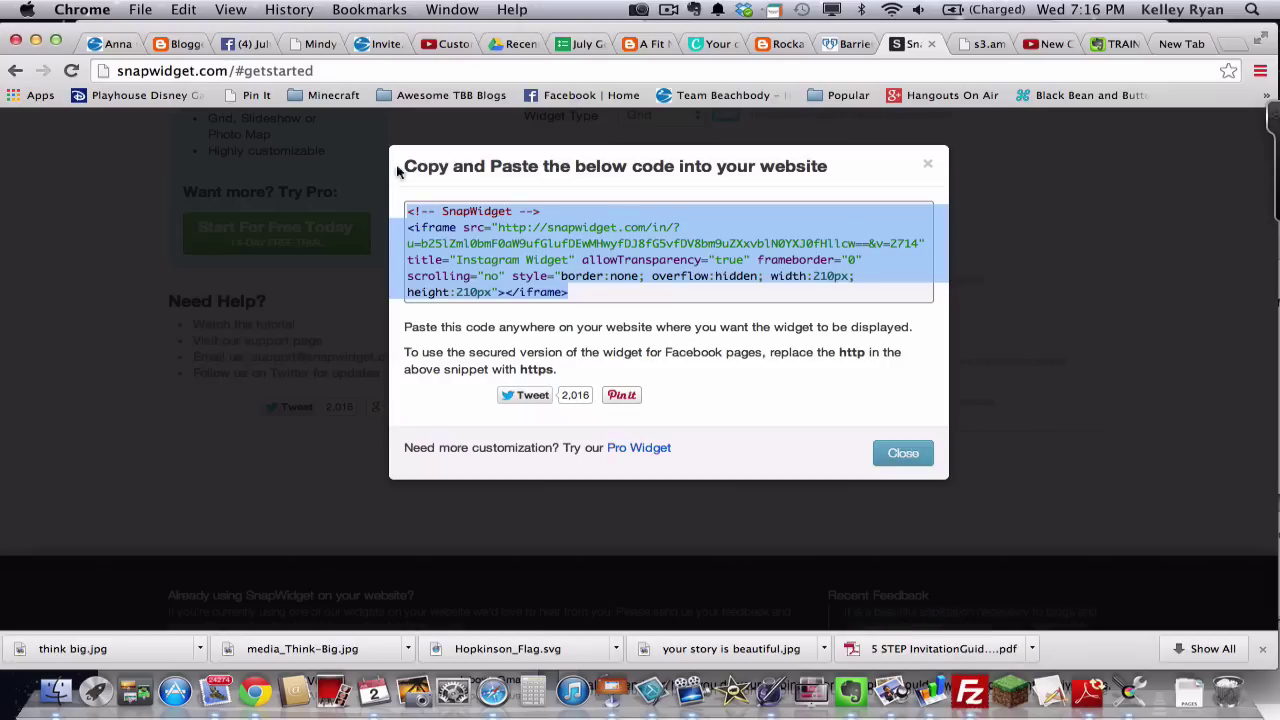
Close the embed code dialog and load snapwidget.com without the #getstarted suffix.
click(912, 460)
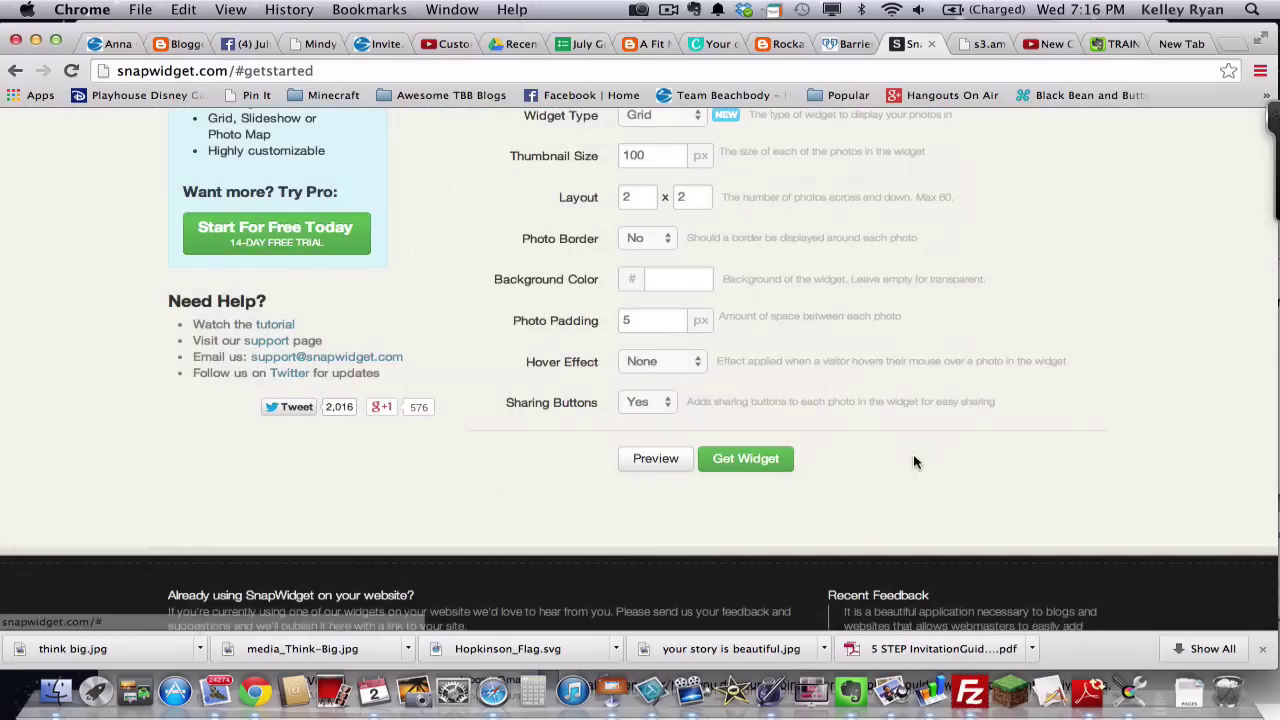
scroll(665, 455, up, 5)
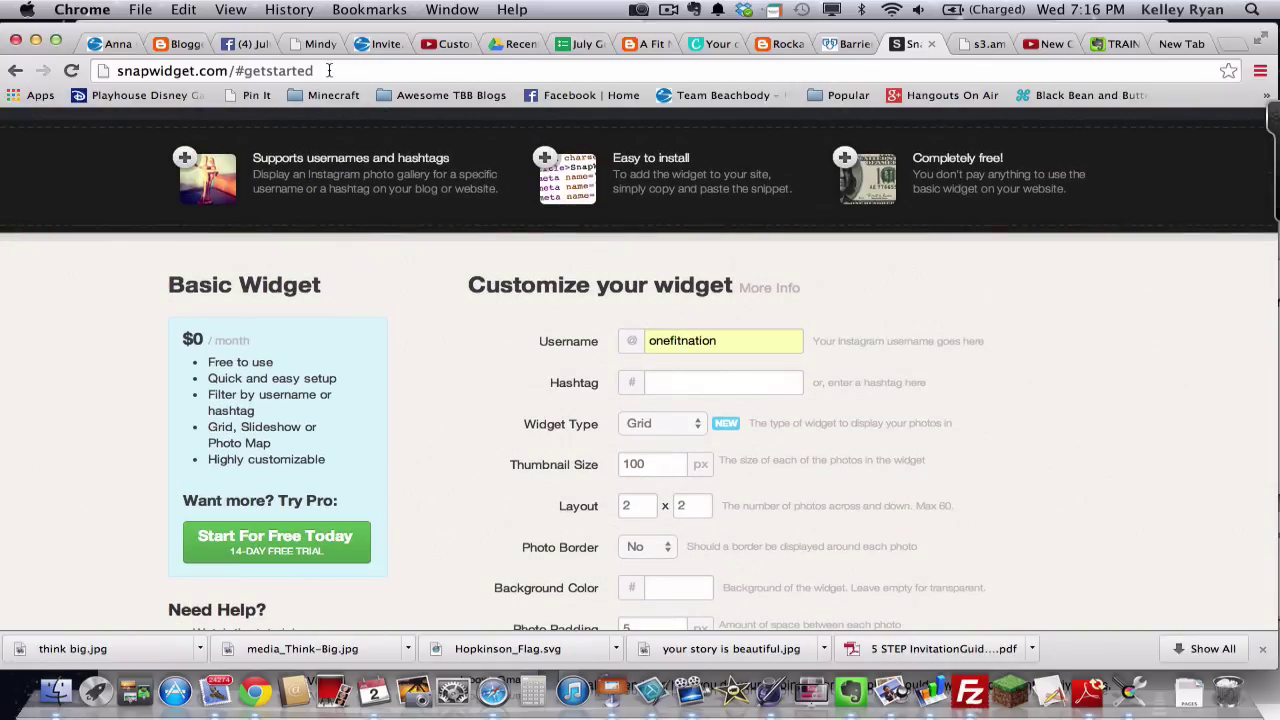
drag(316, 70, 232, 70)
key(BackSpace)
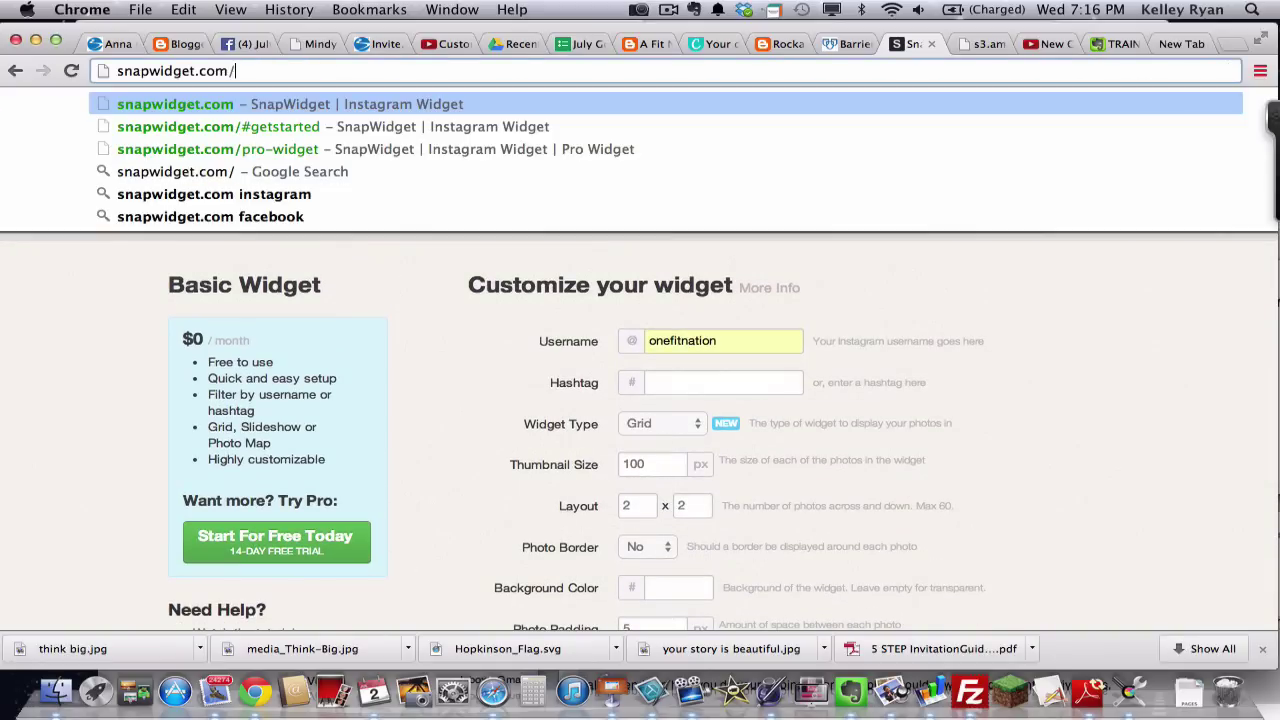
key(Return)
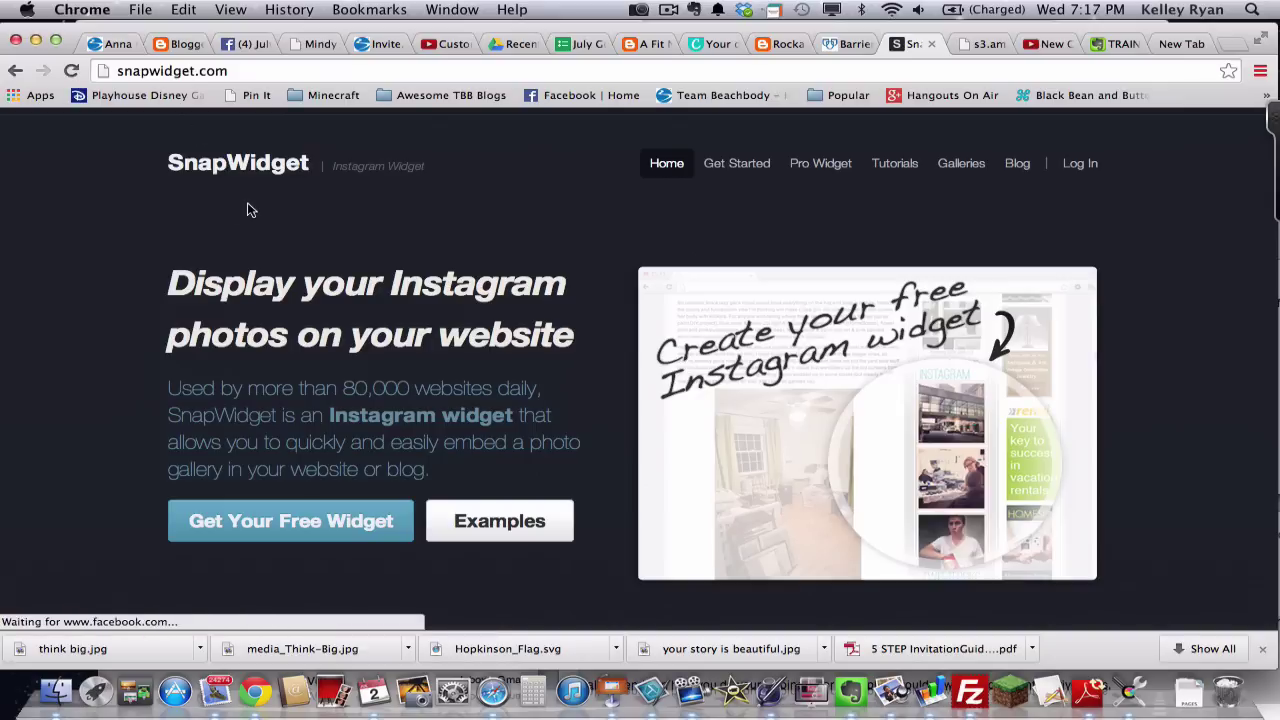
scroll(392, 273, down, 1)
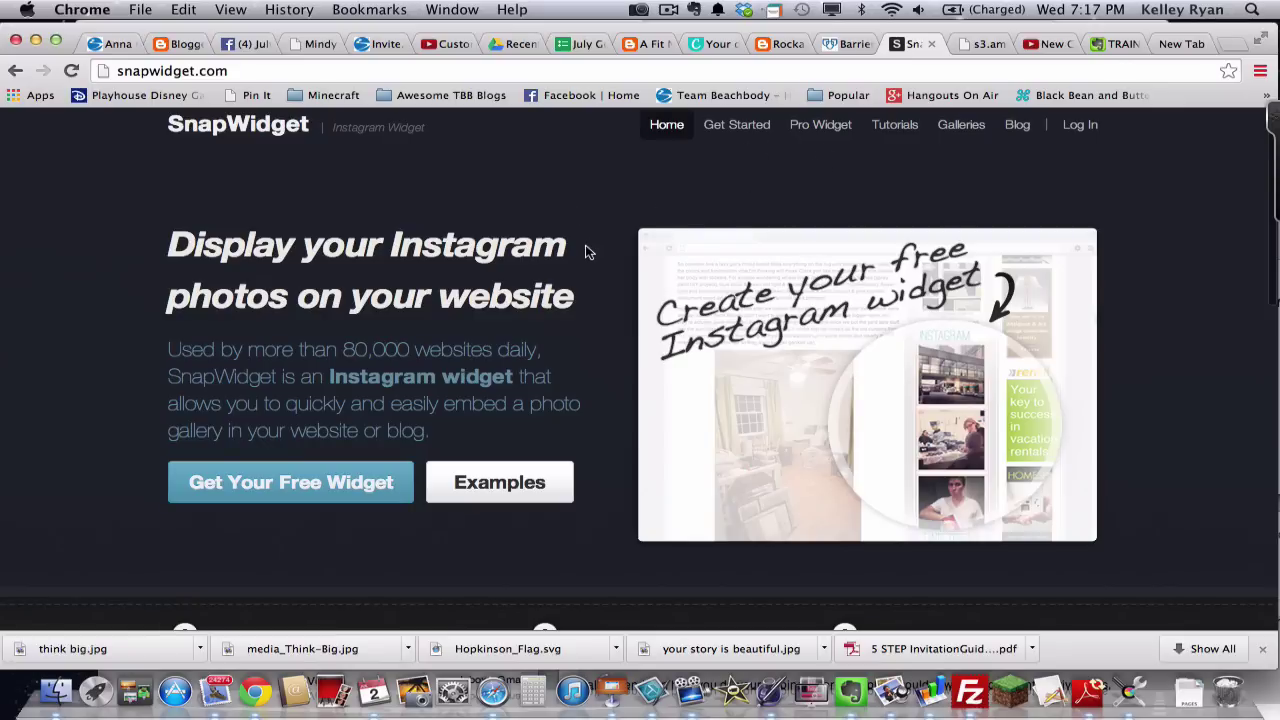
Open the widget form and enter the blog's Instagram username, leaving Hashtag empty.
click(284, 485)
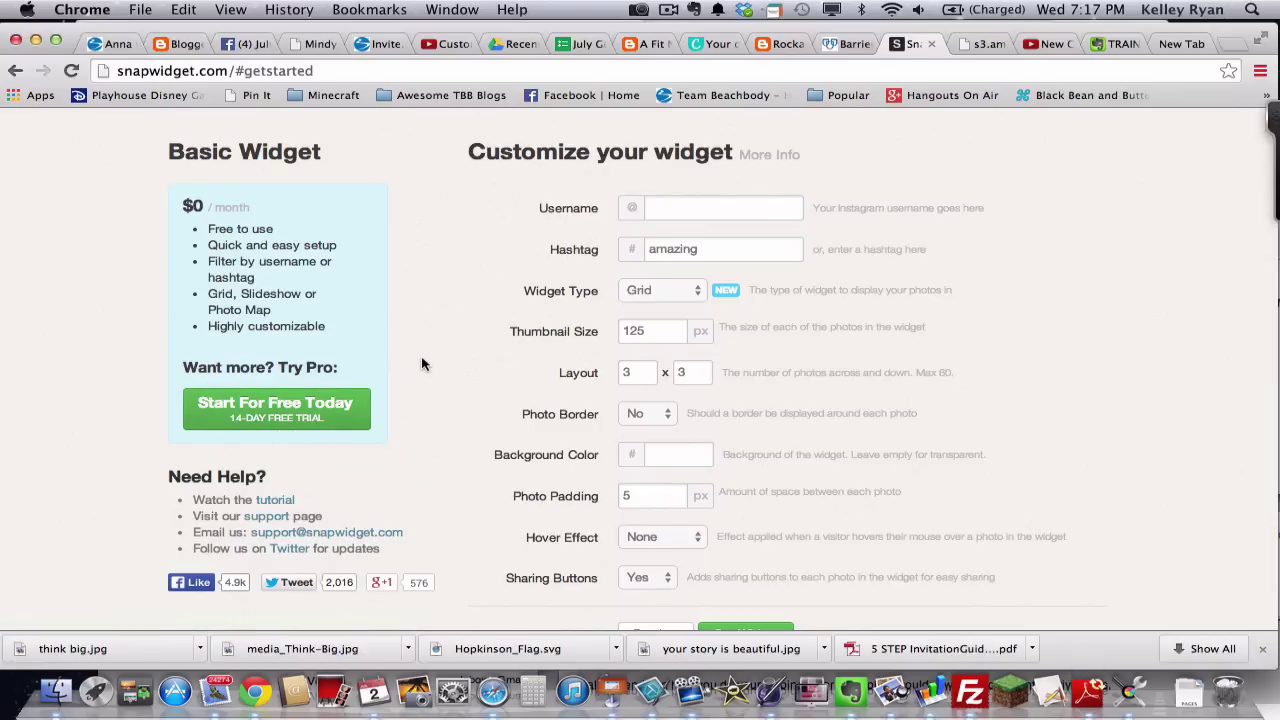
click(709, 207)
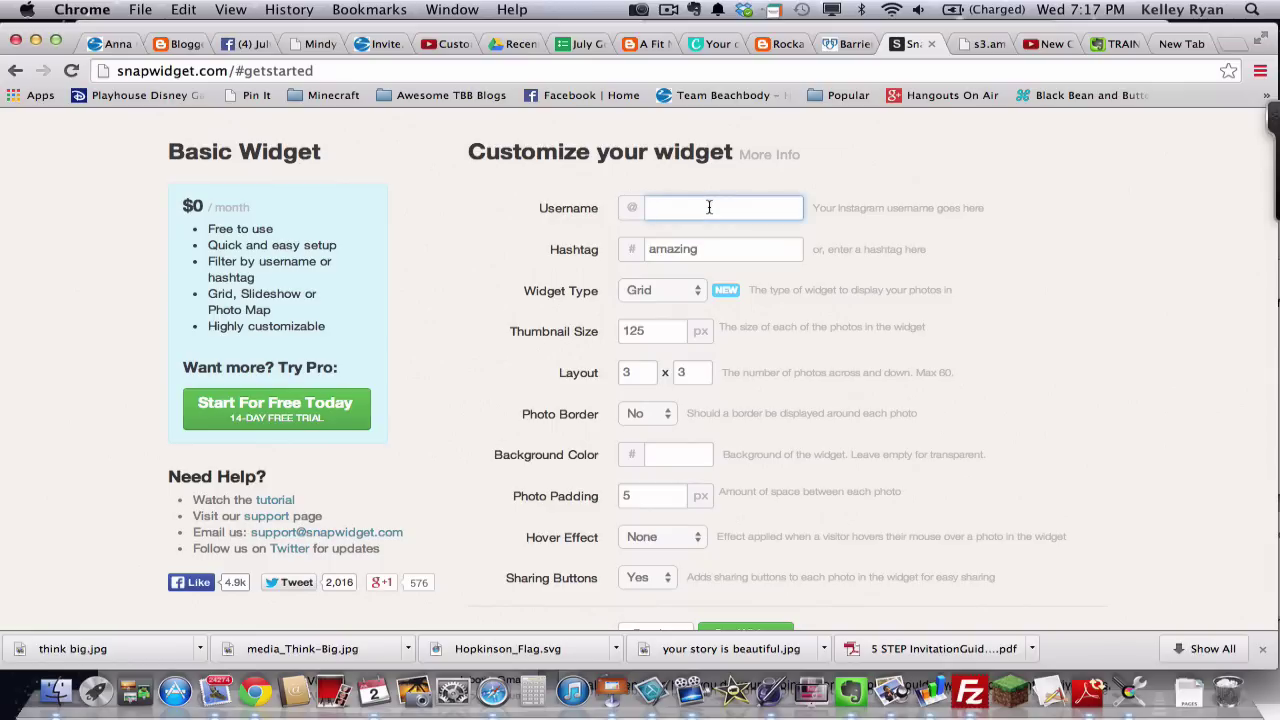
text(one)
key(Down)
key(Return)
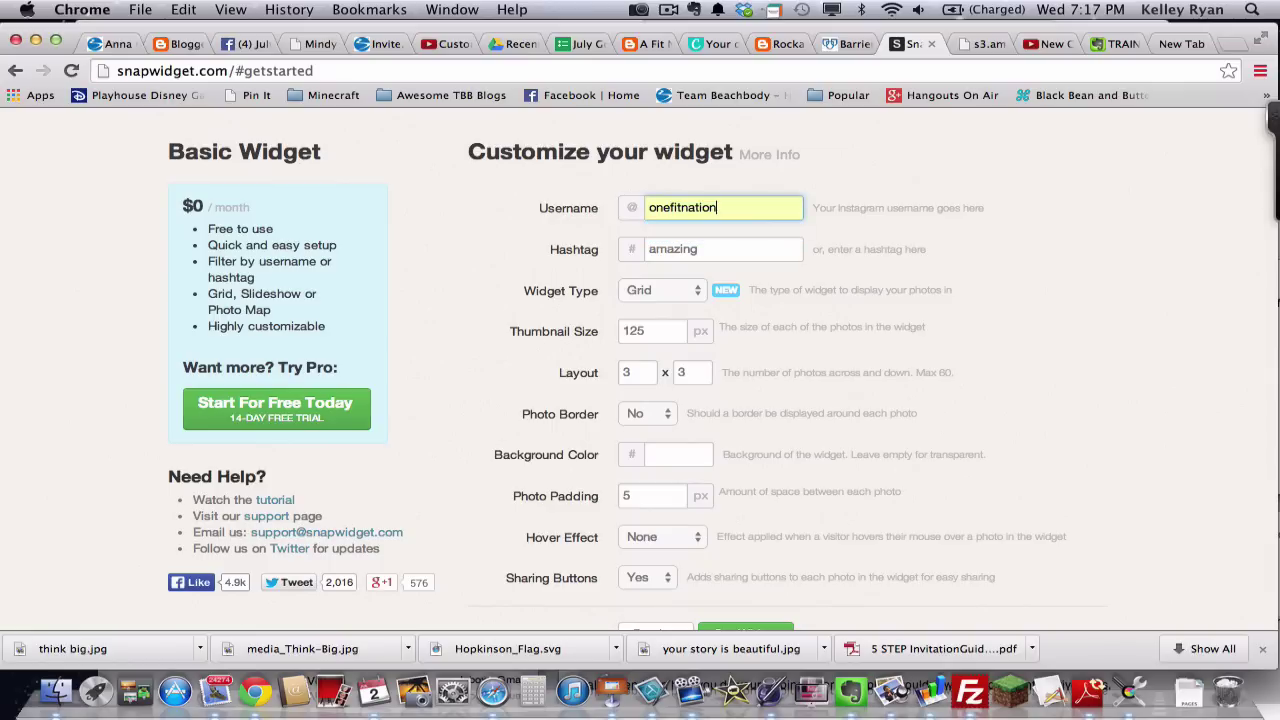
click(710, 250)
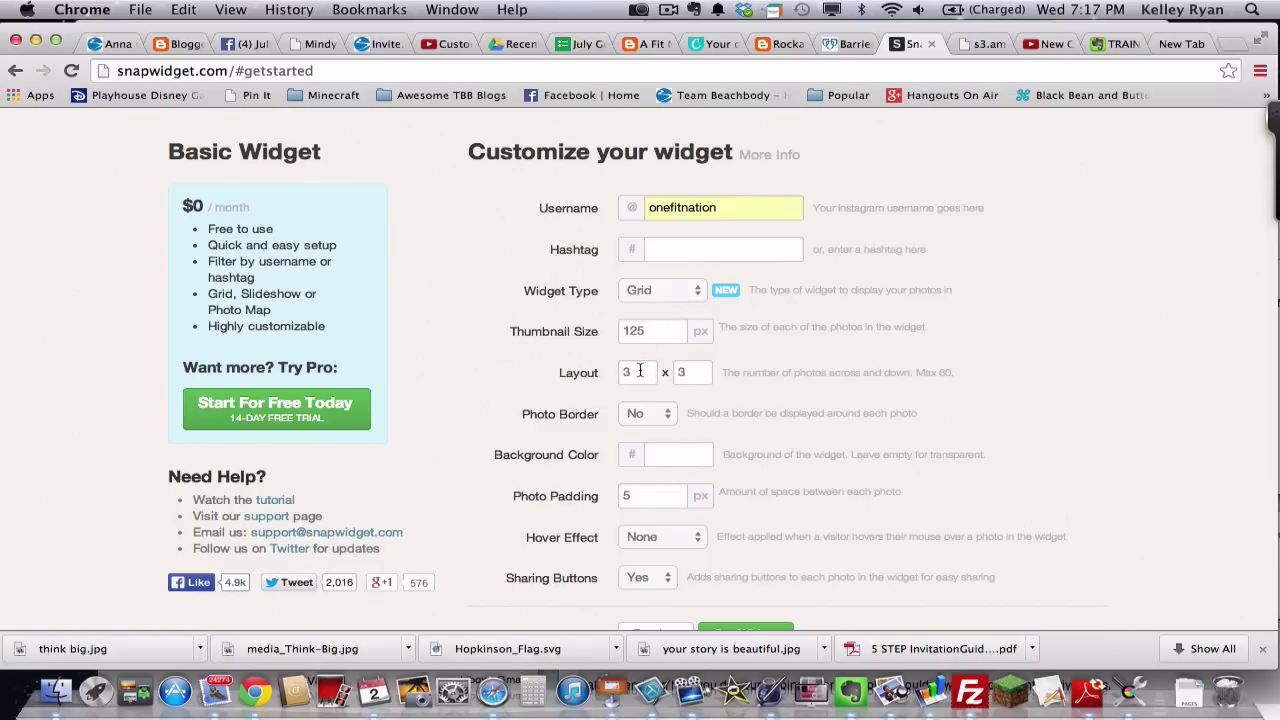
Set the photo grid to 2 photos across and 2 photos down.
double_click(641, 370)
text(2)
double_click(702, 374)
text(2)
click(716, 410)
scroll(716, 412, down, 3)
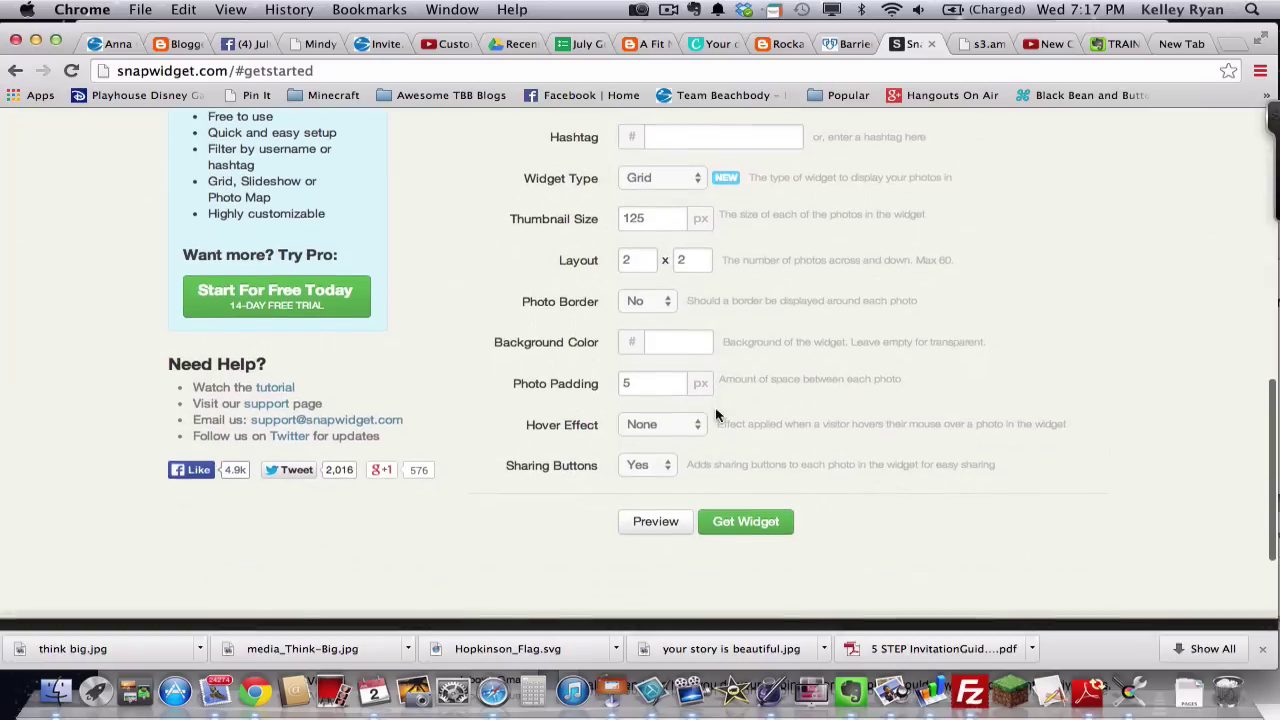
Generate the widget's embed code, select it for copying, and close the code window.
click(737, 537)
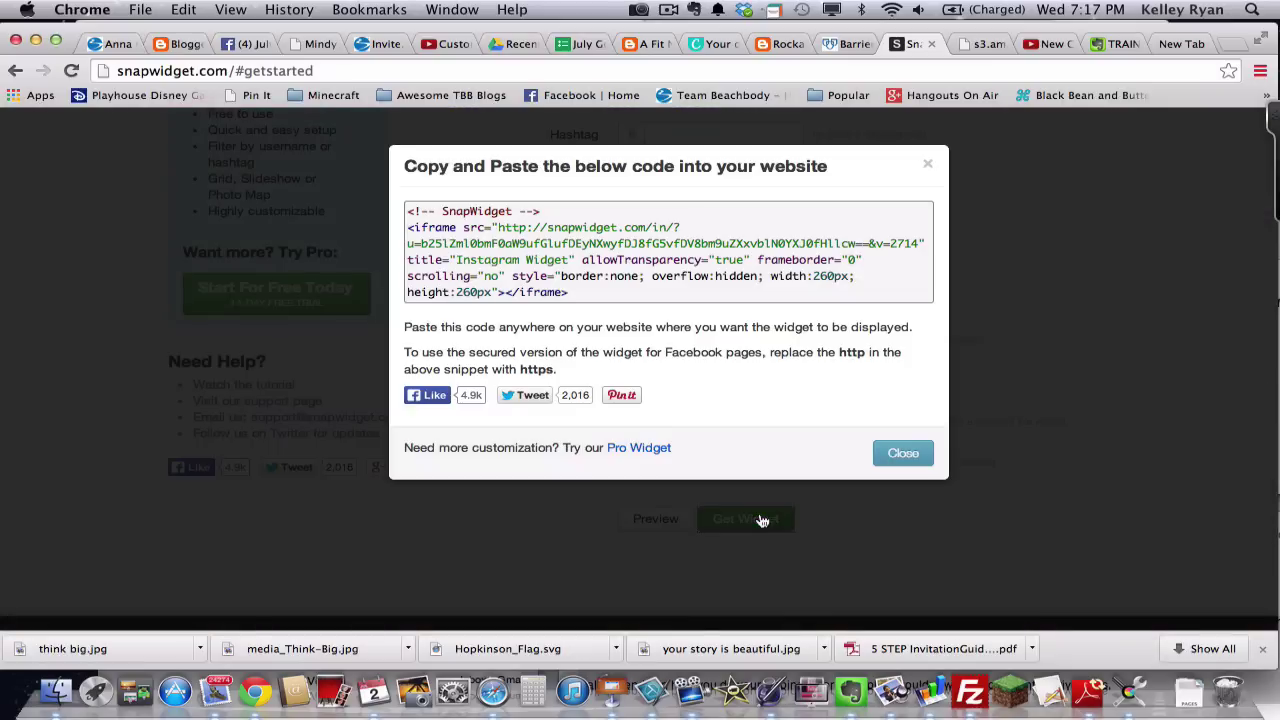
drag(581, 292, 400, 211)
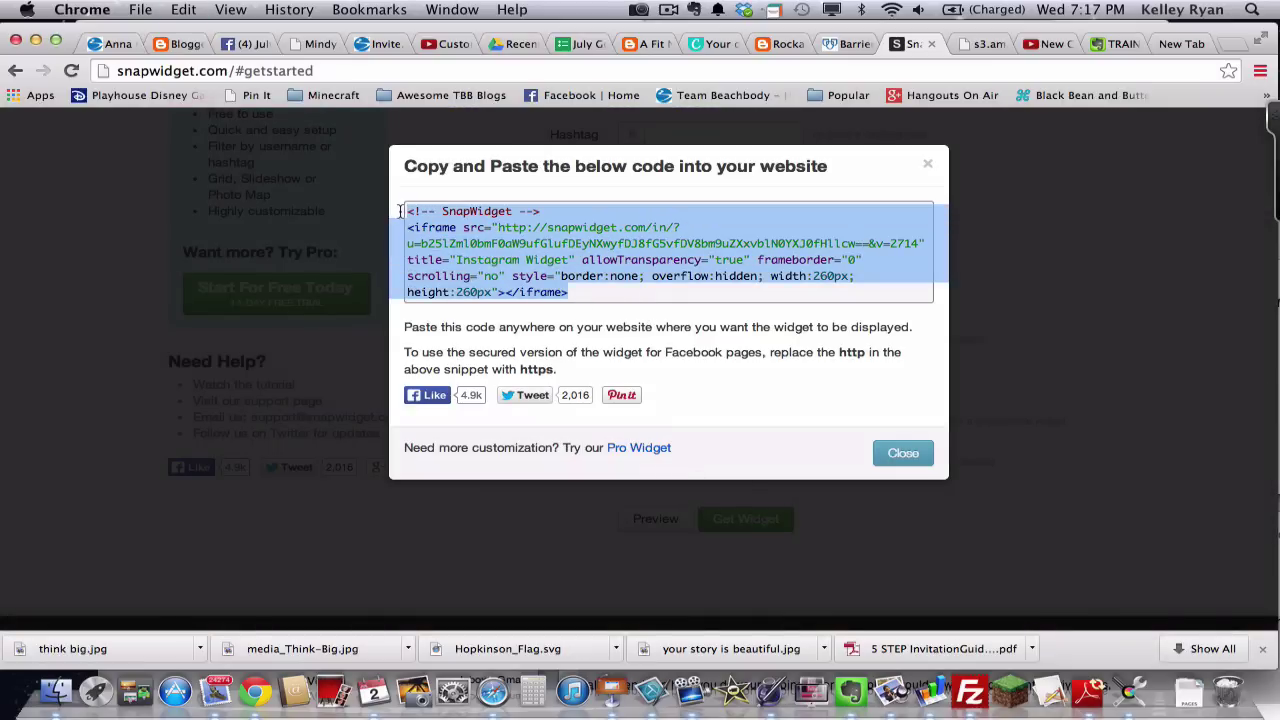
click(905, 451)
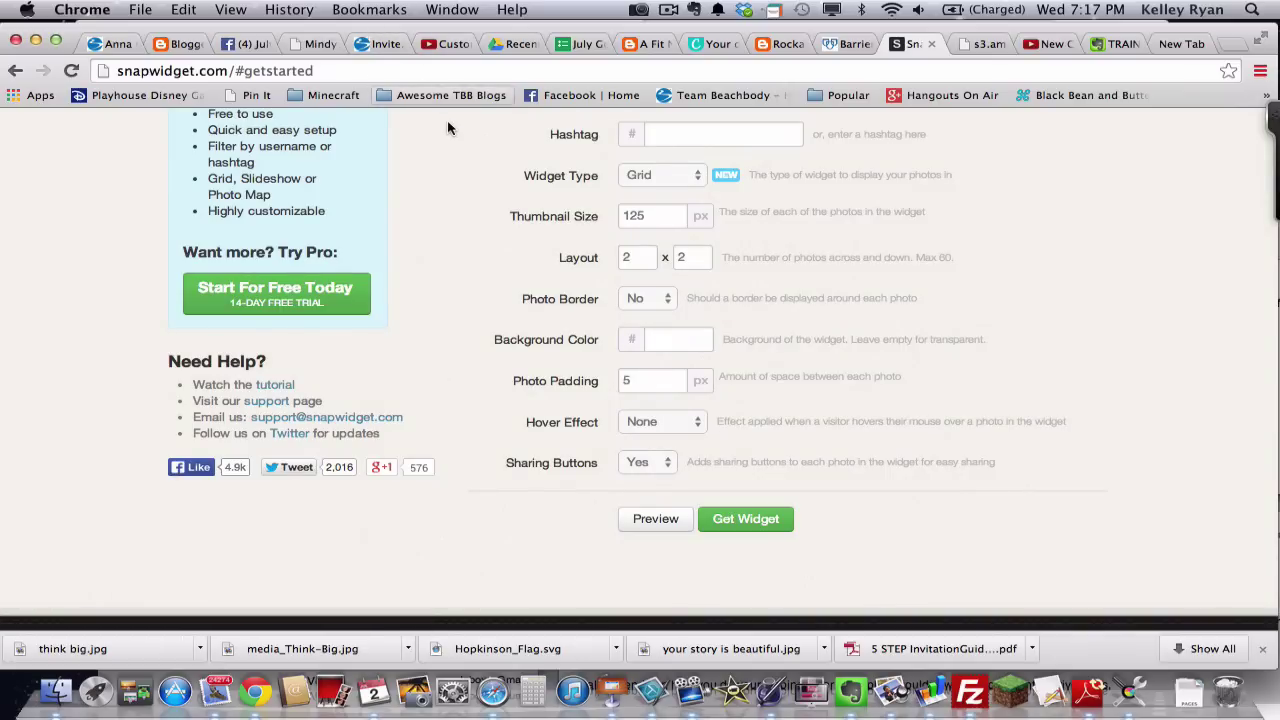
Title the HTML/JavaScript gadget 'Instagram' and paste the SnapWidget embed code as its content.
key(ctrl+Up)
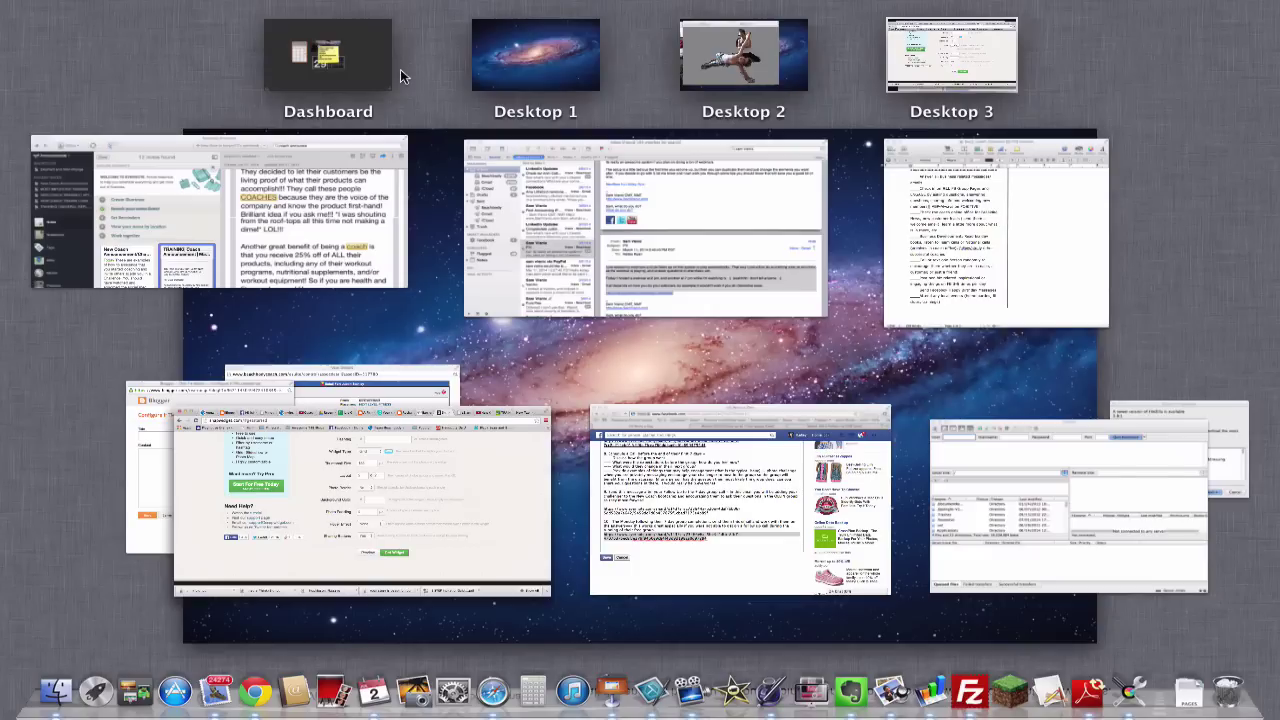
click(172, 400)
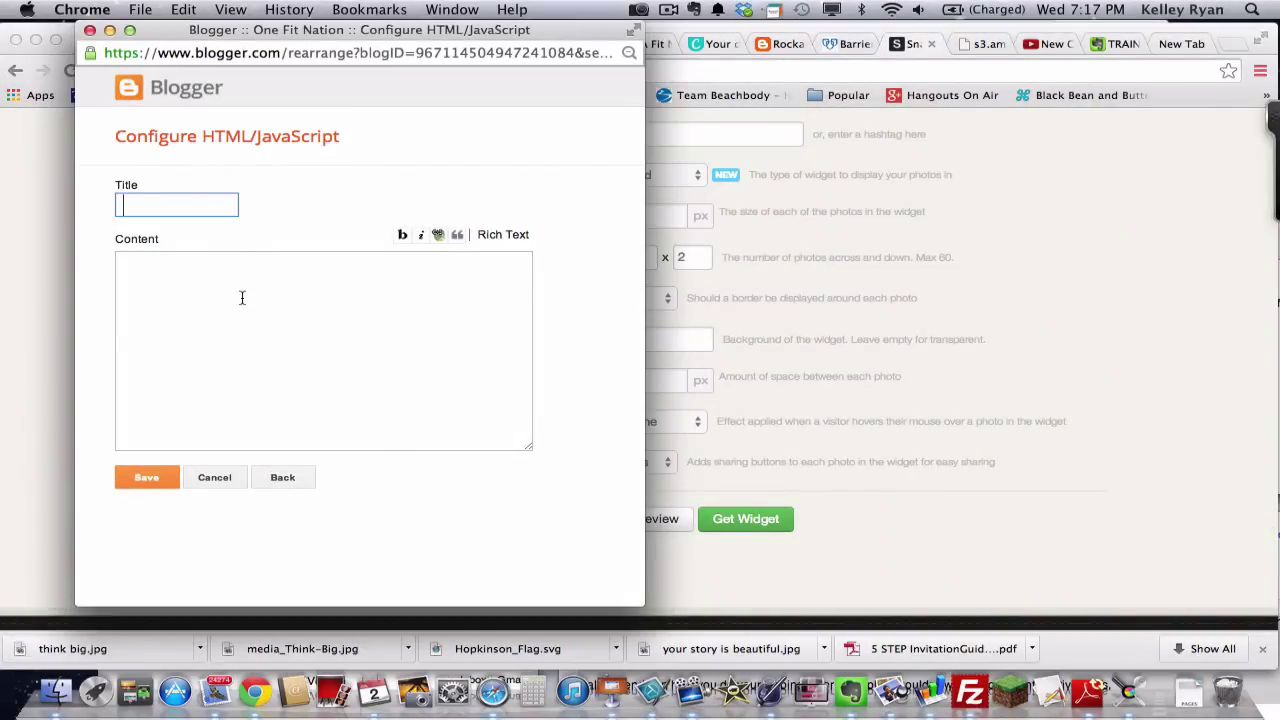
text(Instagram)
click(290, 317)
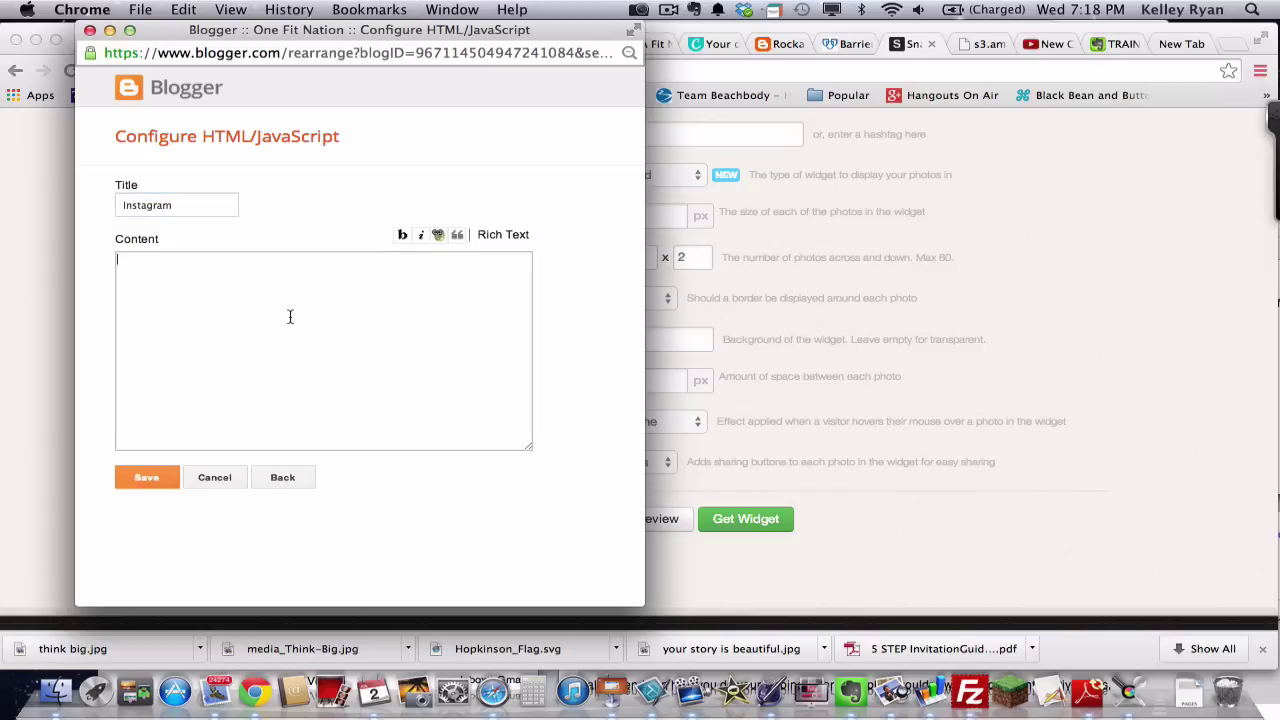
text(<!-- SnapWidget --> <iframe src="http://snapwidget.com/in/?u=b25lZml0bmF0aW9ufGlufDEyNXwyfDN8fG5vfDV8bm9uZXxvblN0YXJ0fHllcw==&v=2714" title="Instagram Widget" allowTransparency="true" frameborder="0" scrolling="no" style="border:none; overflow:hidden; width:260px; height:260px"></iframe>)
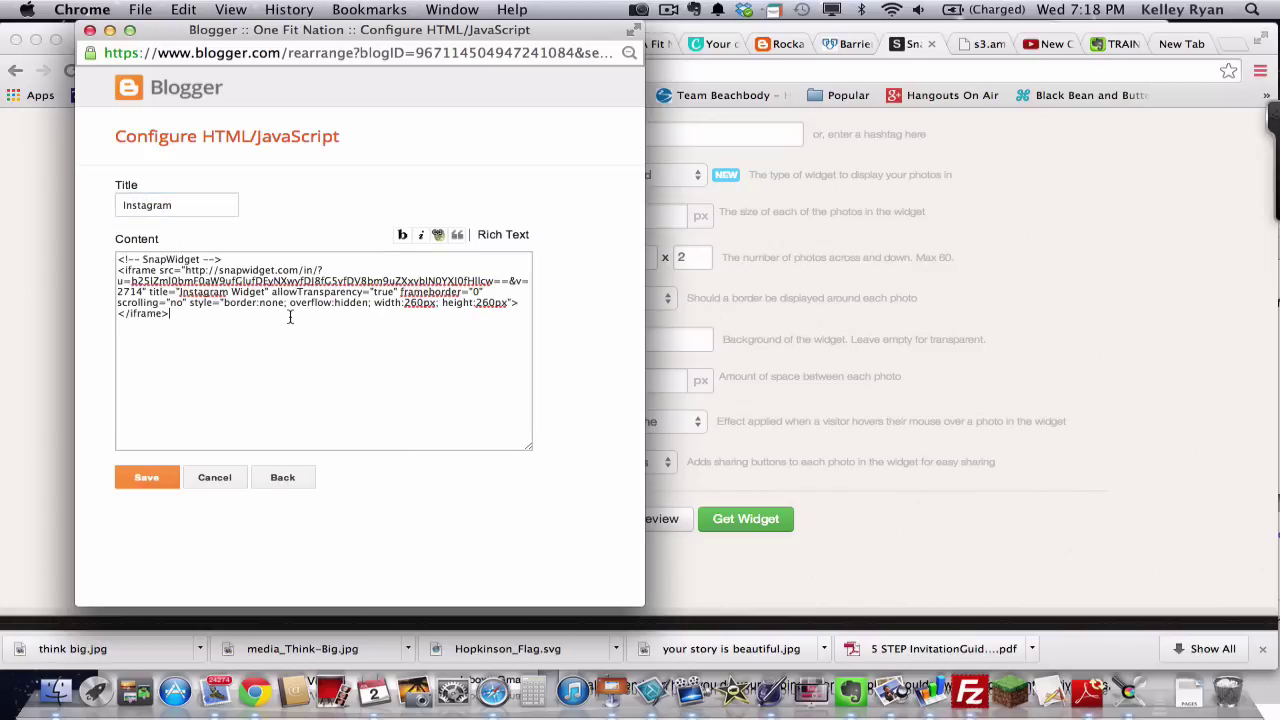
Save the Instagram gadget and then save the layout arrangement.
click(161, 477)
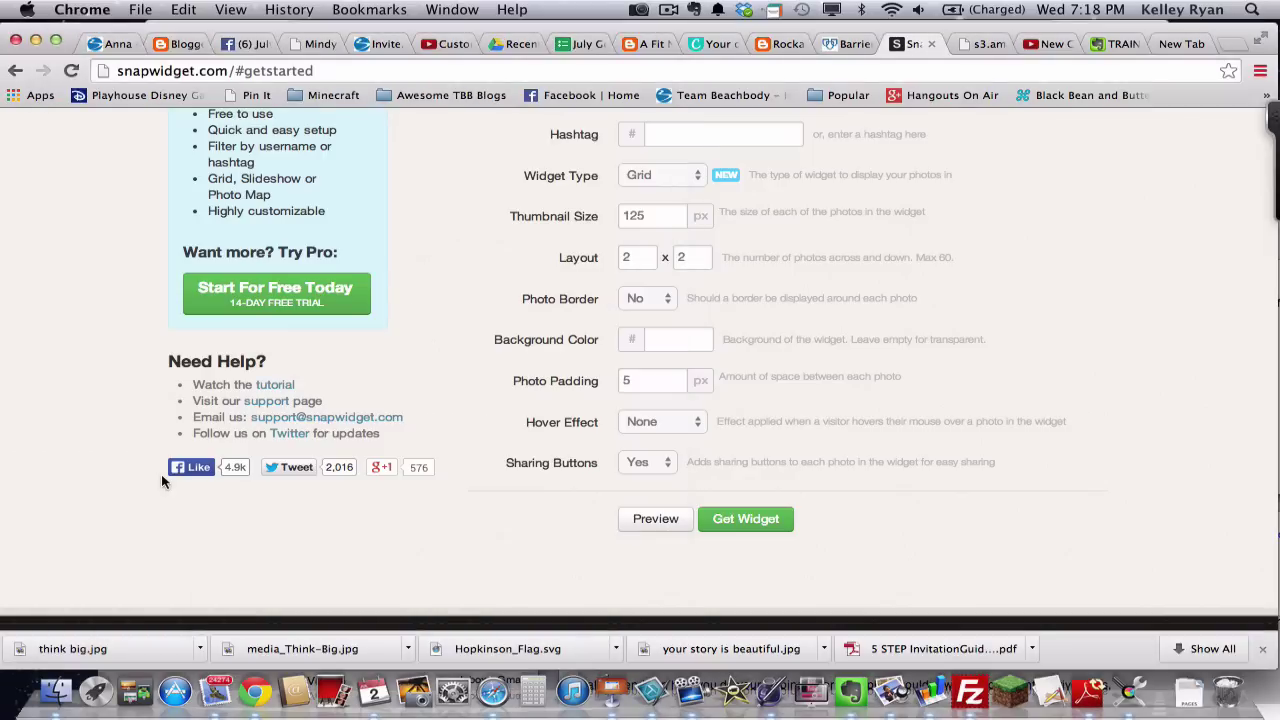
click(183, 45)
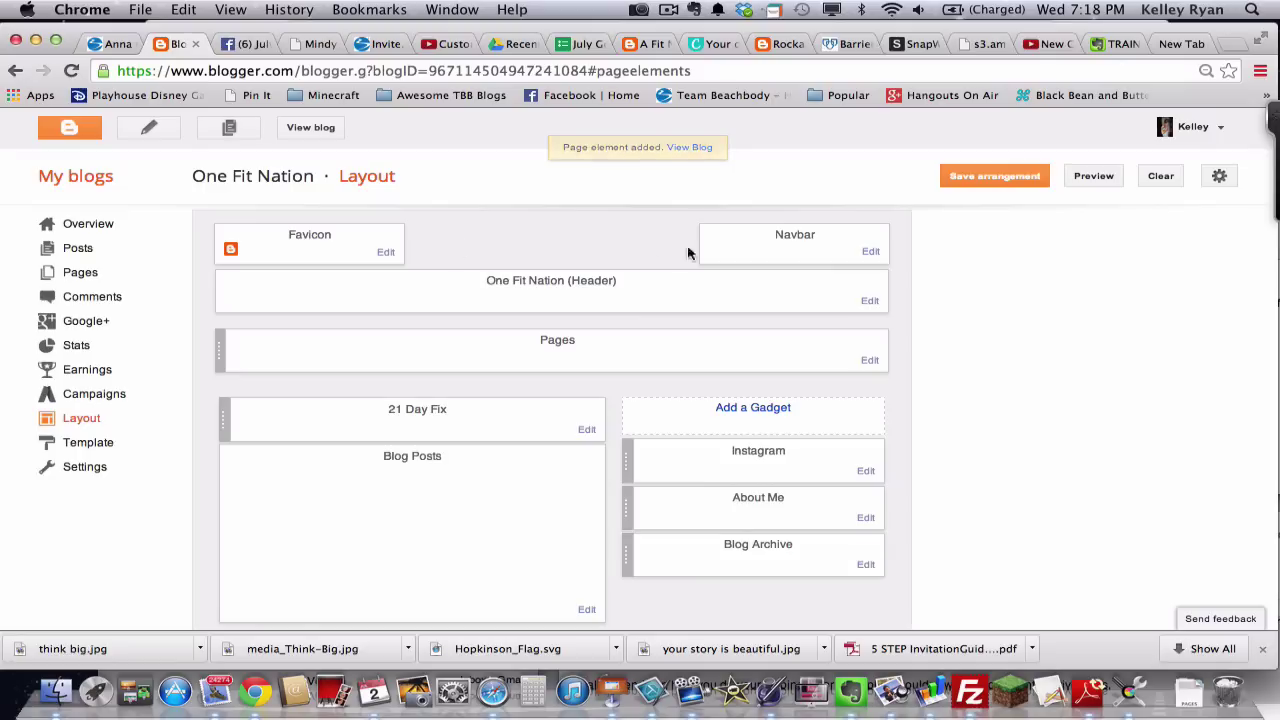
click(1012, 186)
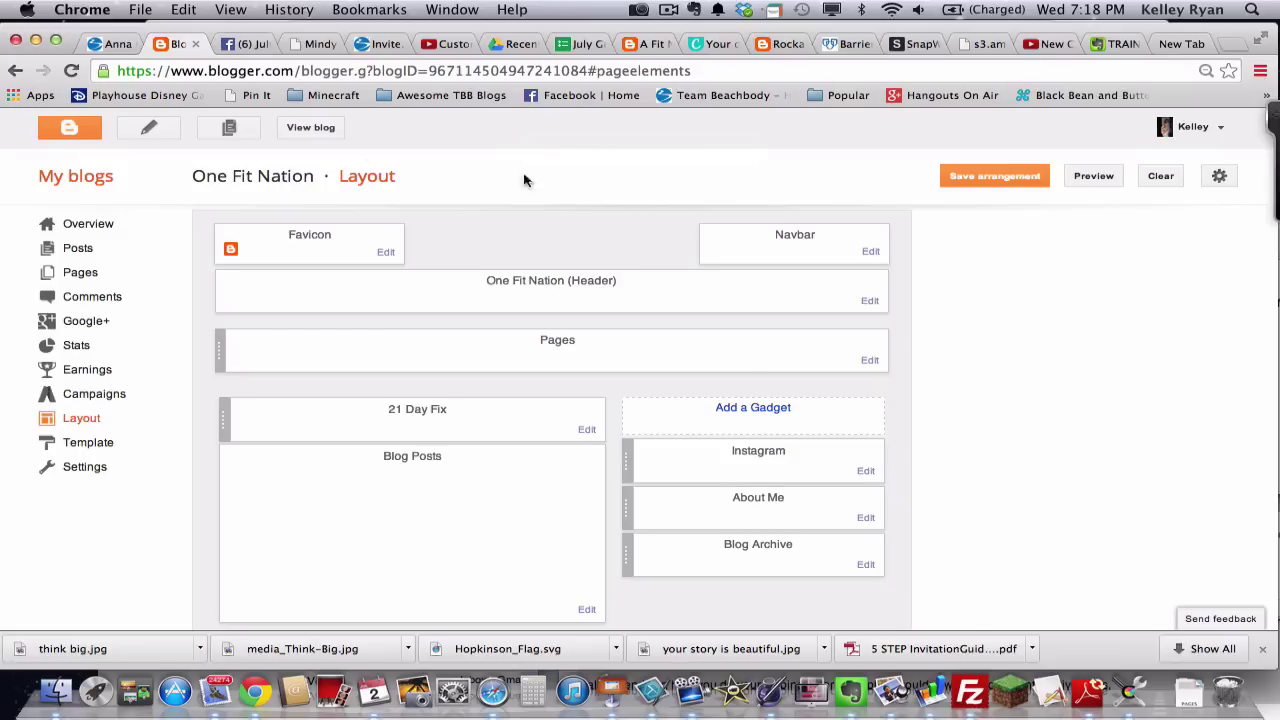
View the live blog and inspect the Instagram gadget's 2 x 2 photo grid in the sidebar.
click(320, 130)
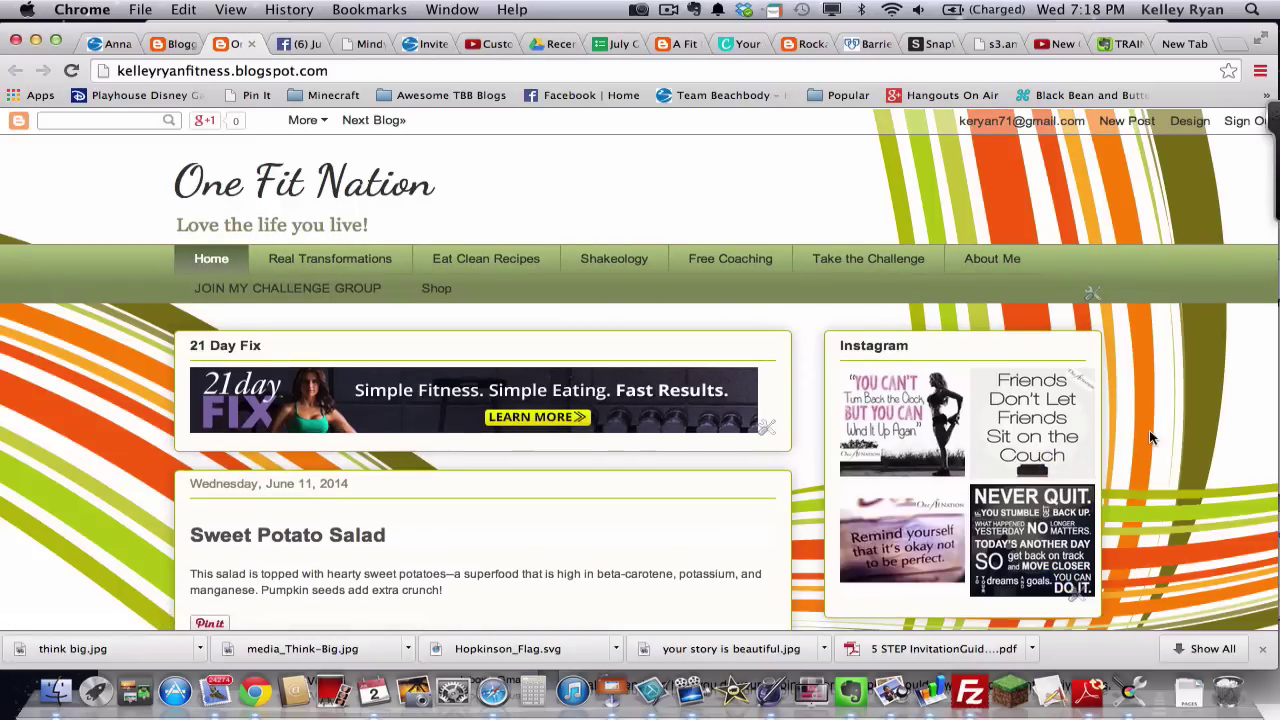
scroll(1149, 430, down, 2)
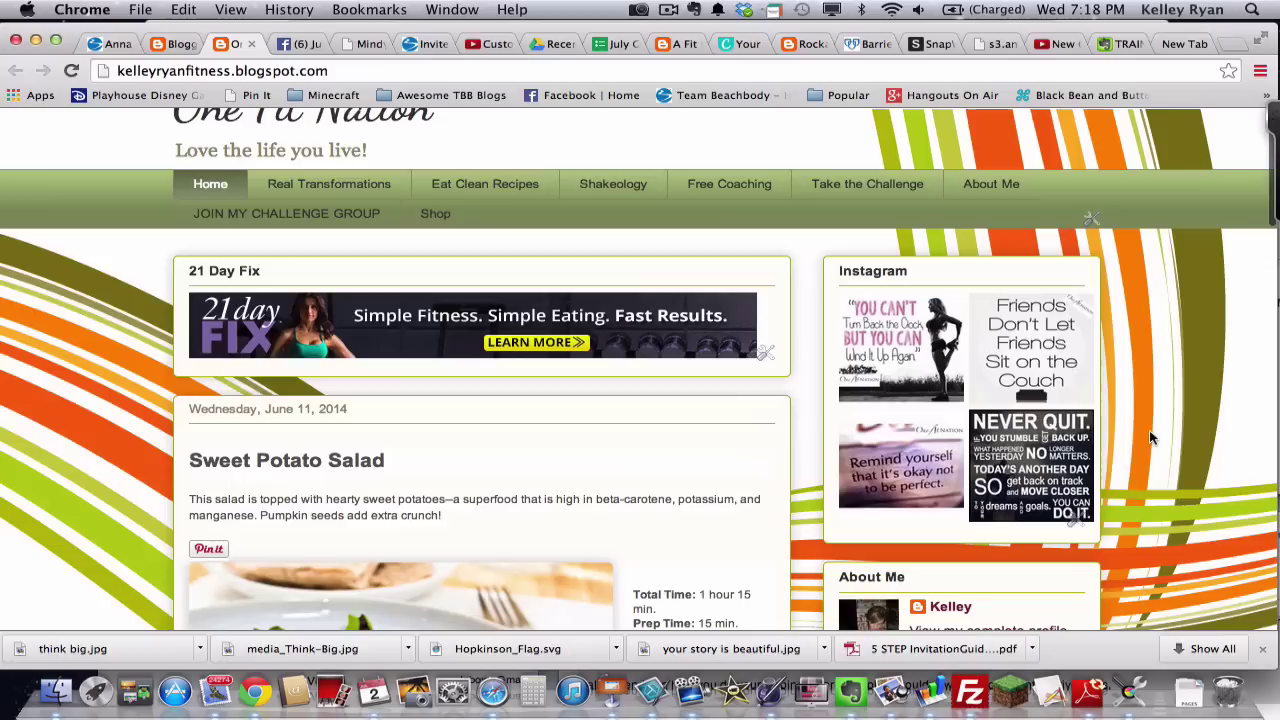
mouse_move(928, 381)
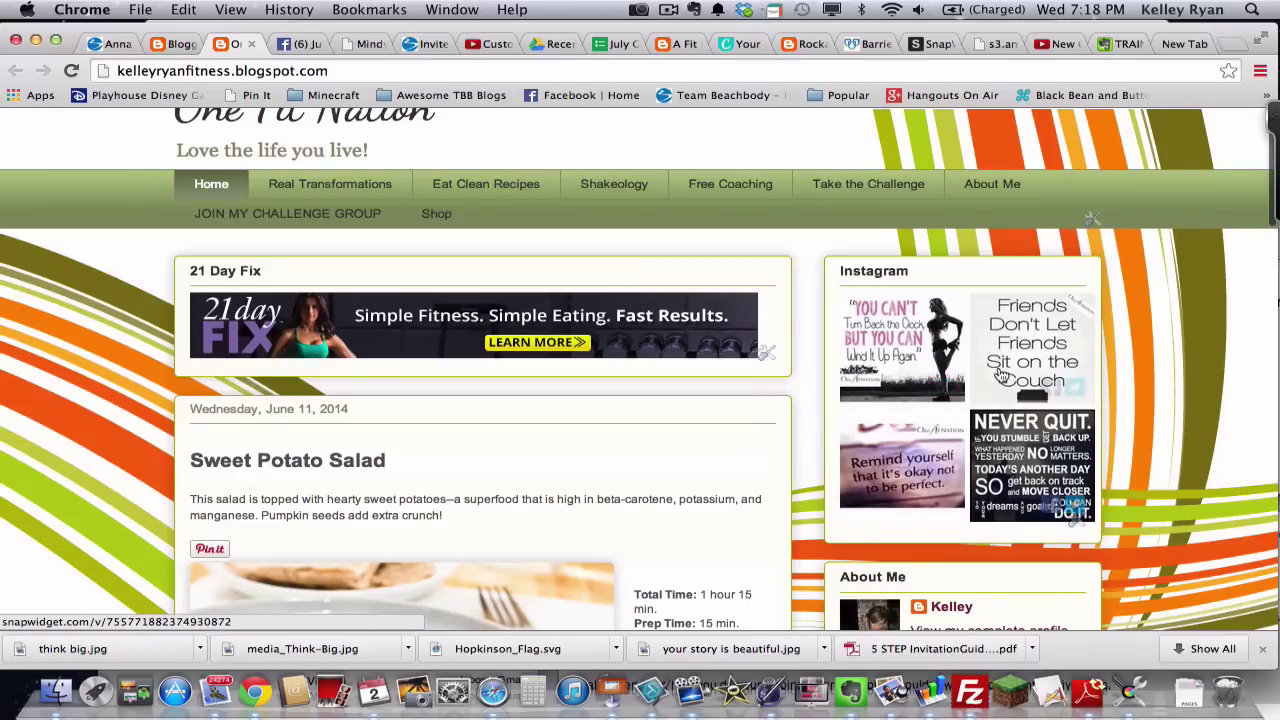
mouse_move(925, 432)
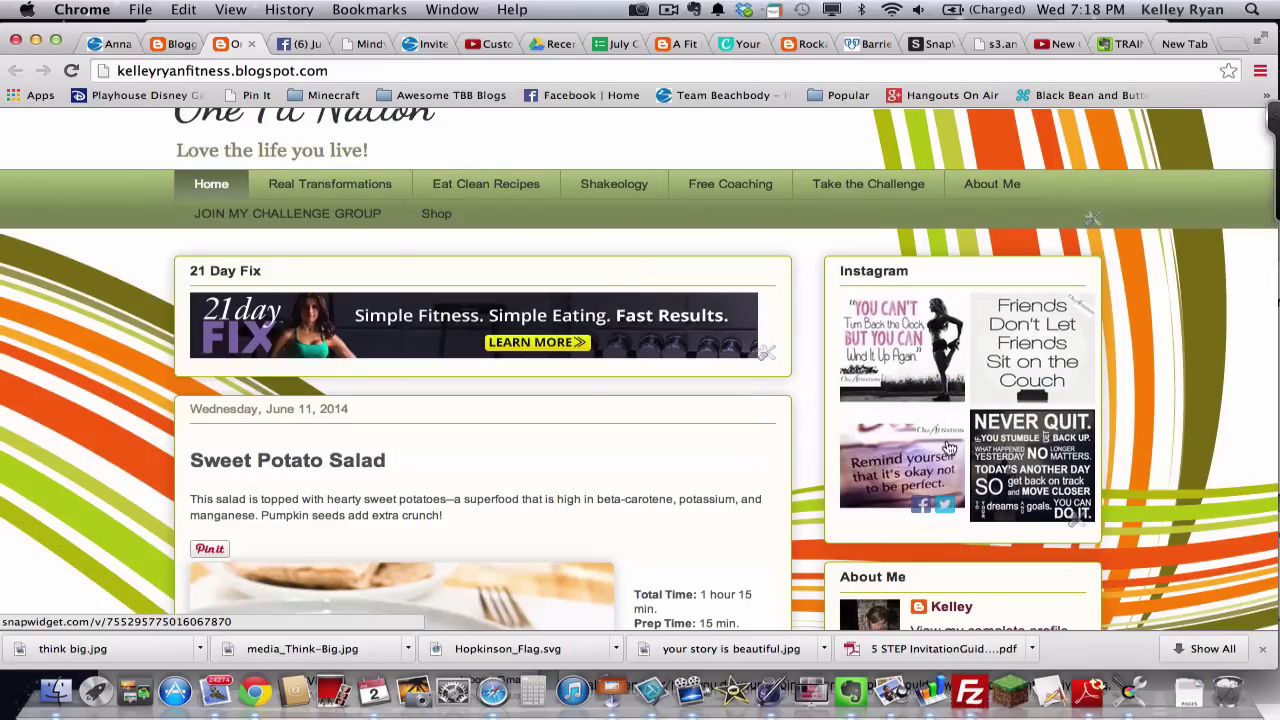
scroll(949, 449, down, 1)
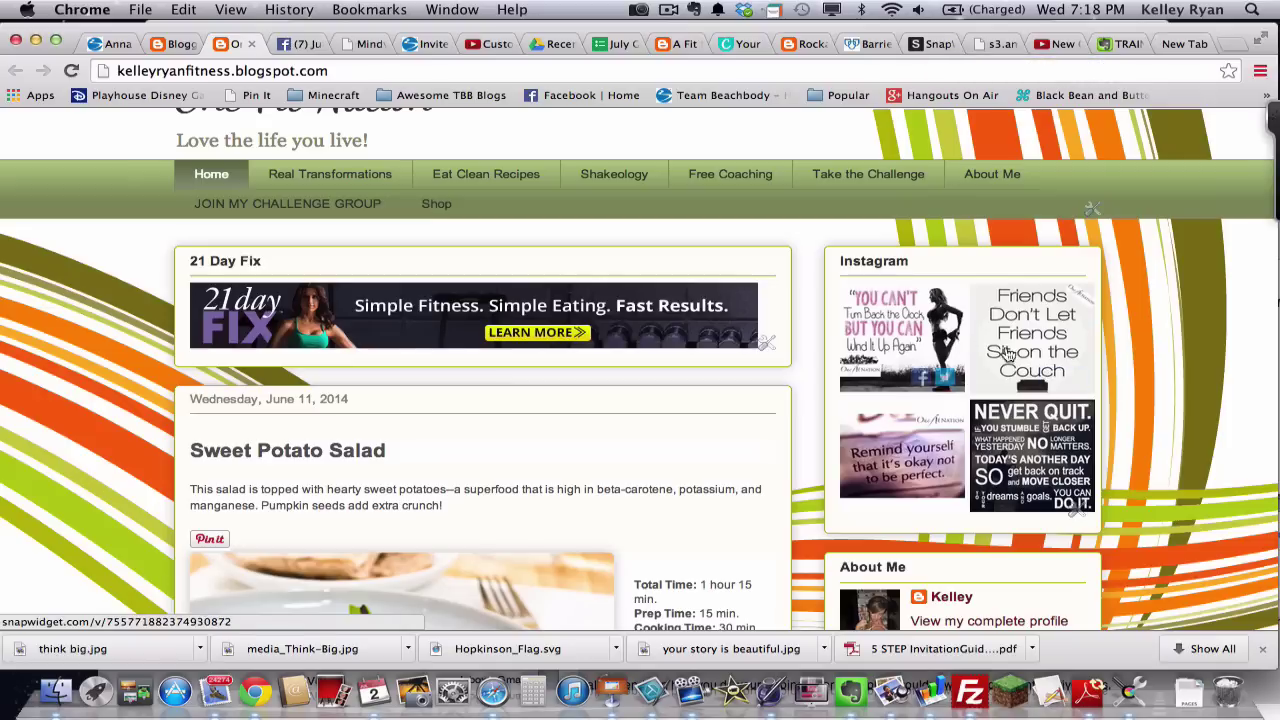
mouse_move(1000, 362)
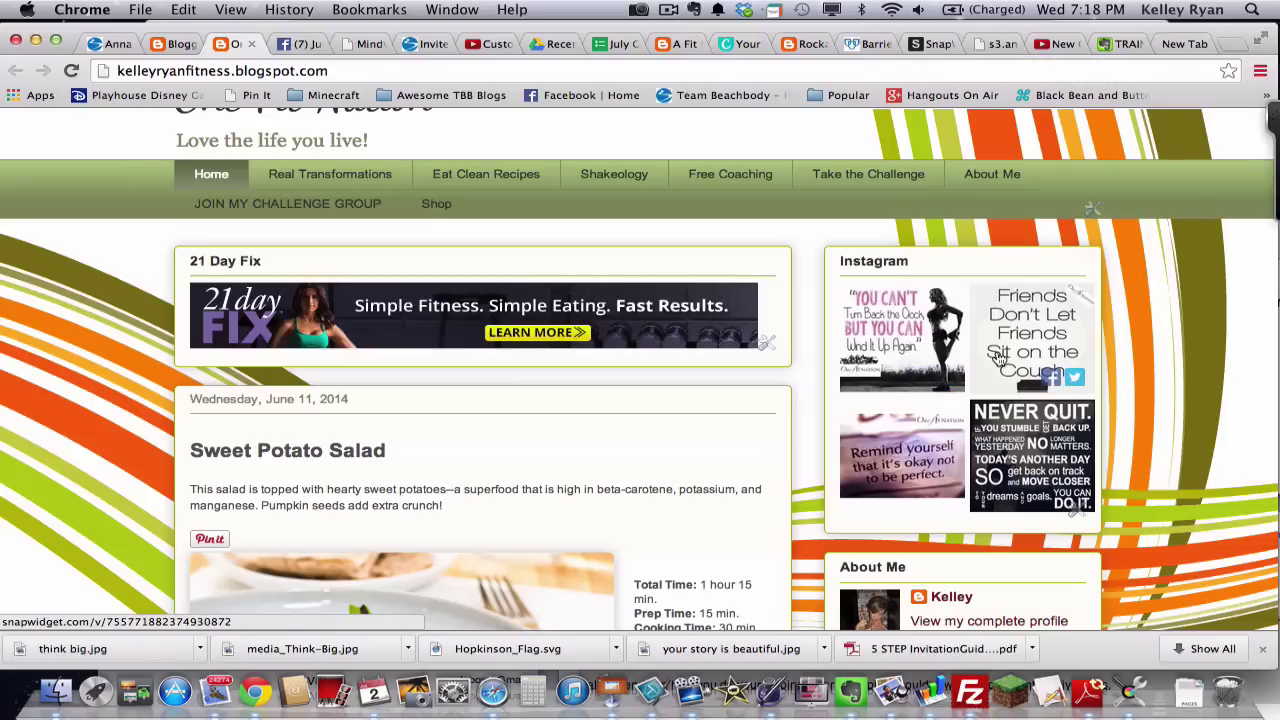
click(676, 44)
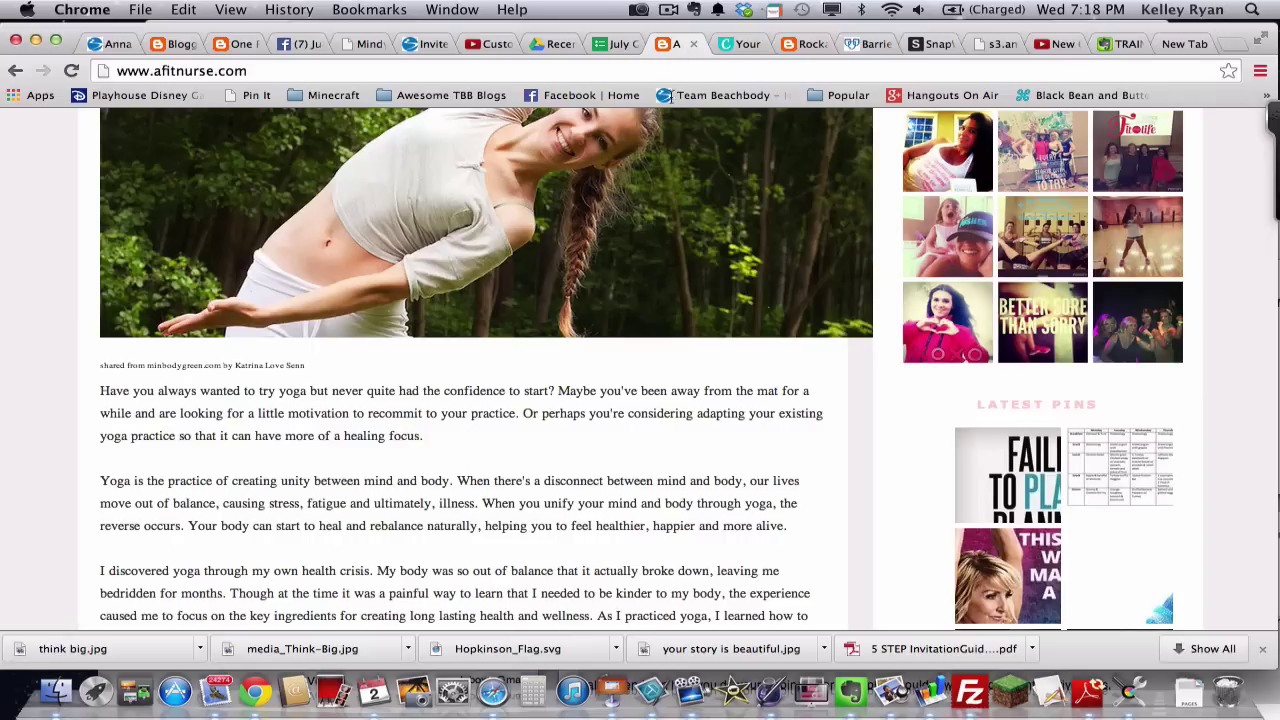
scroll(970, 270, up, 3)
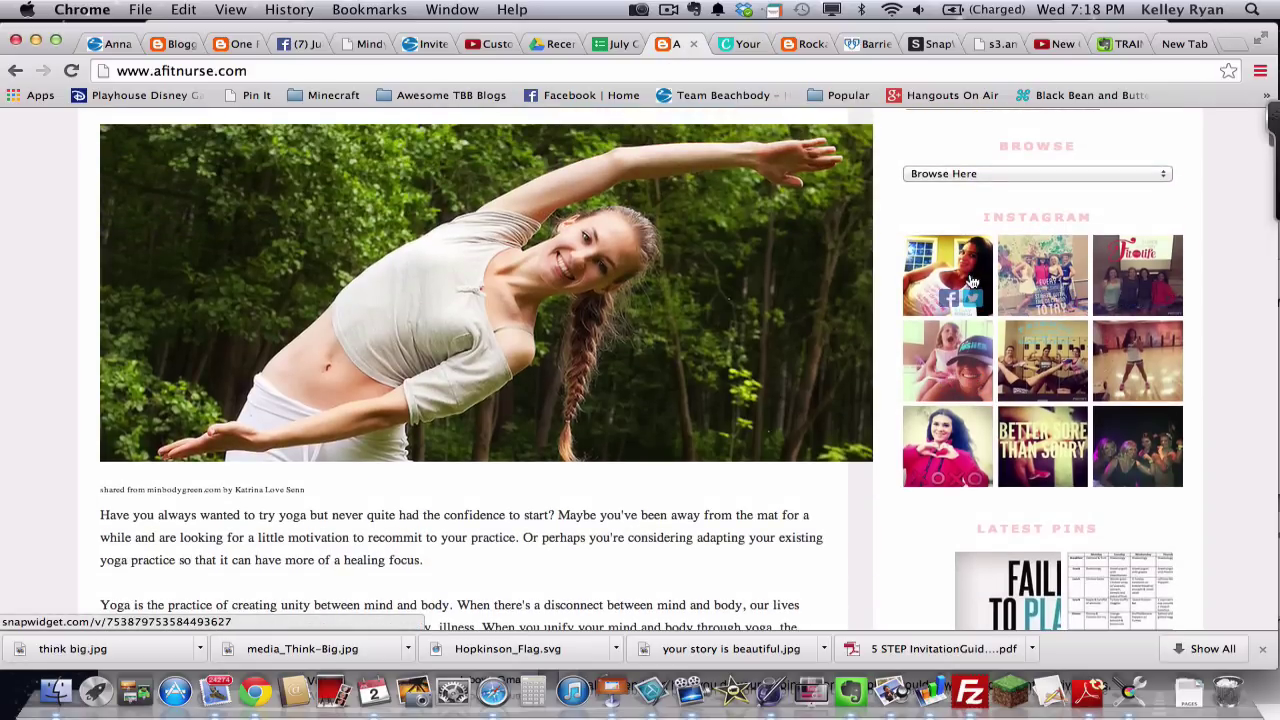
click(935, 44)
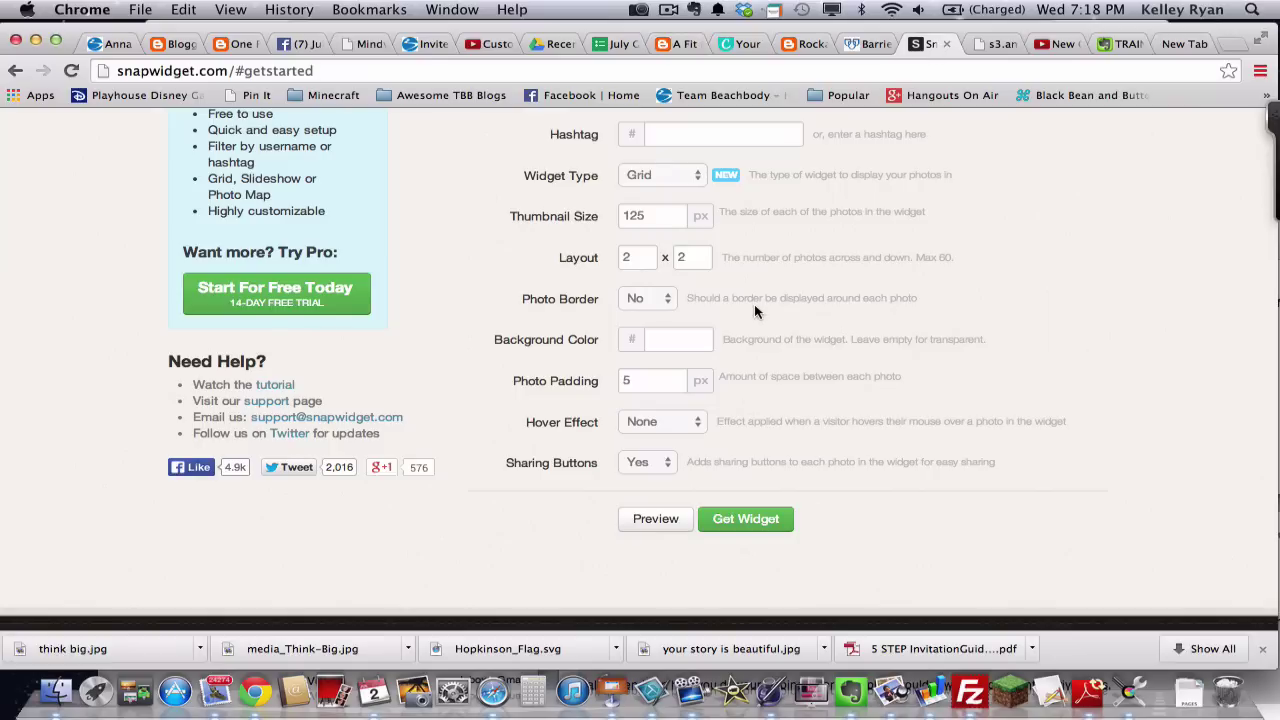
scroll(754, 310, up, 2)
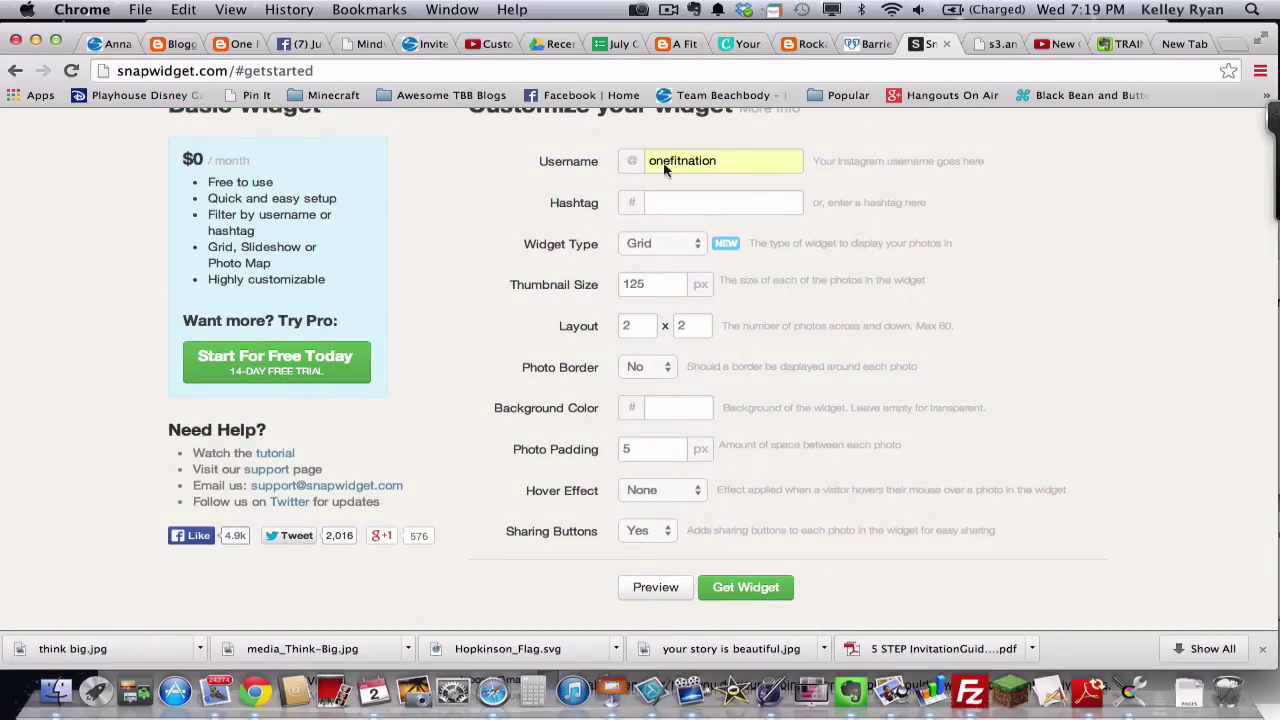
click(678, 44)
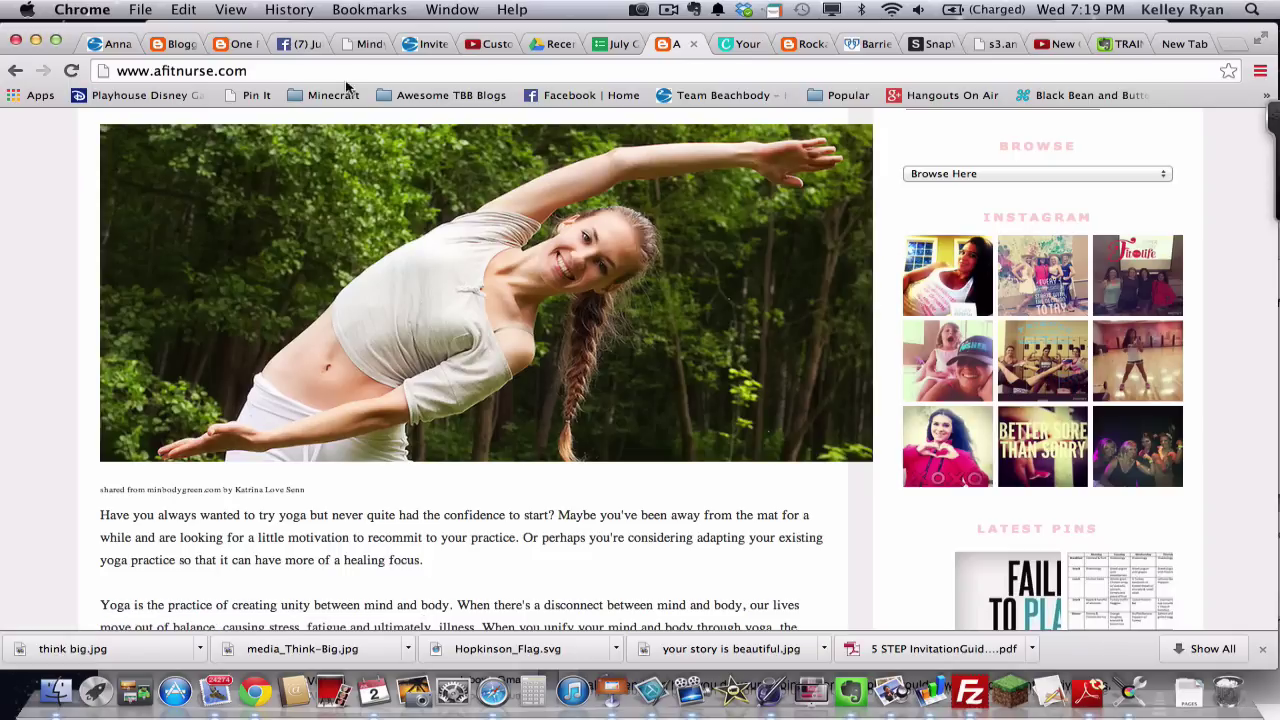
click(178, 45)
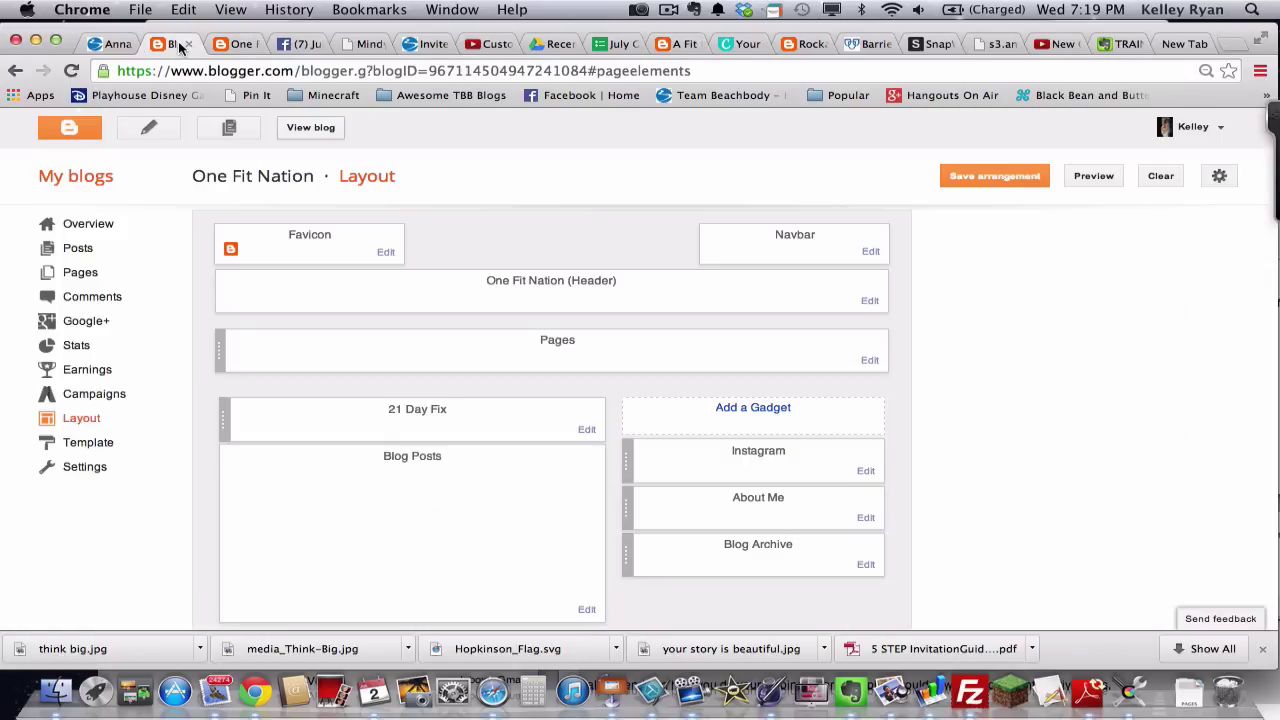
click(238, 45)
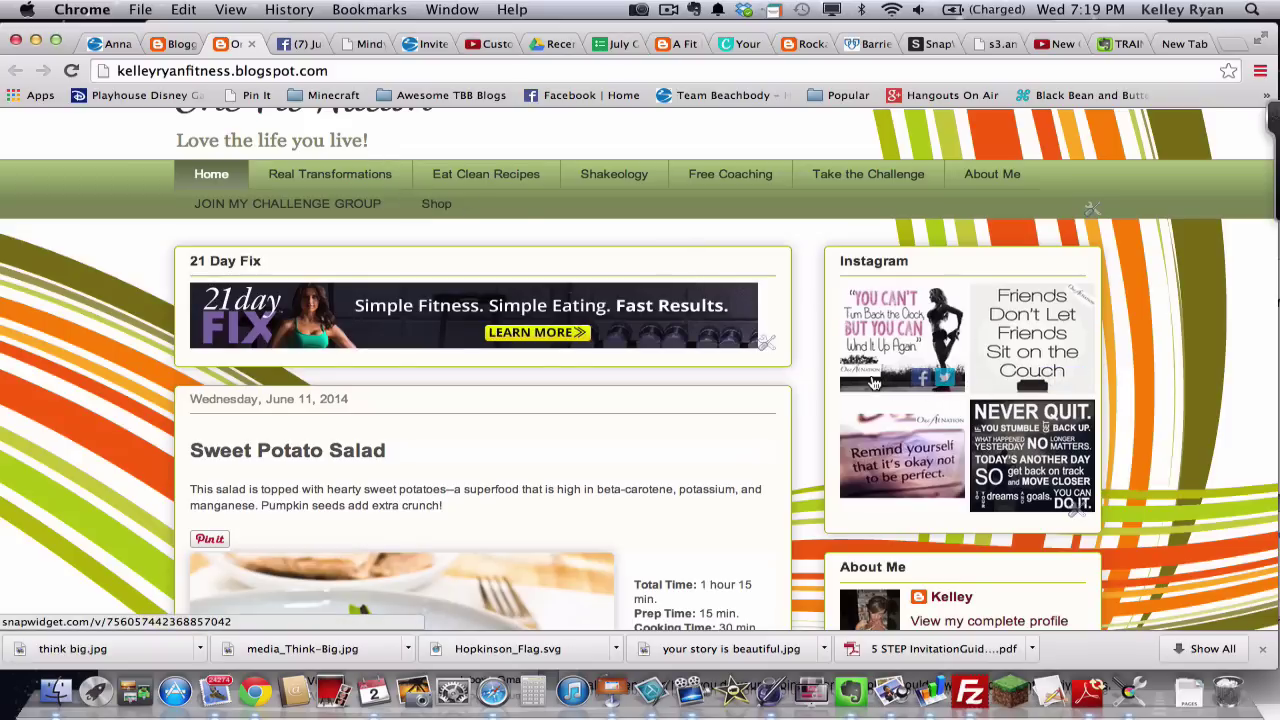
scroll(820, 365, down, 2)
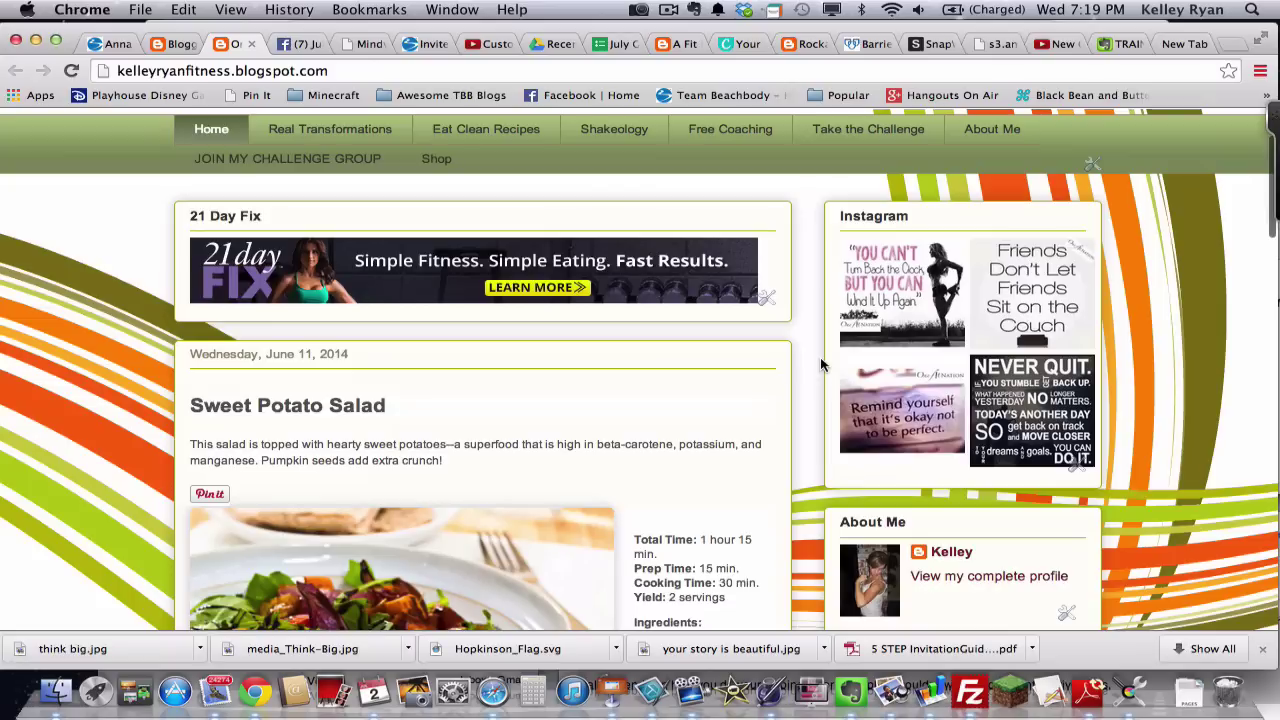
click(668, 10)
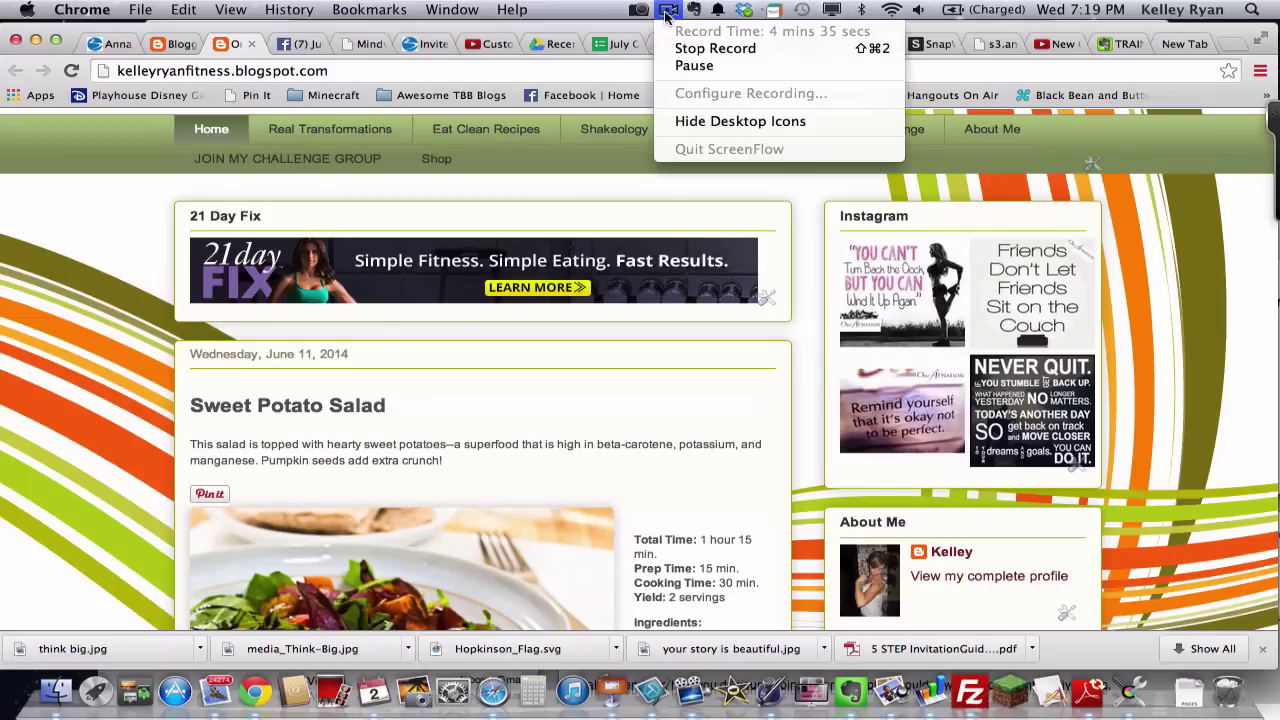